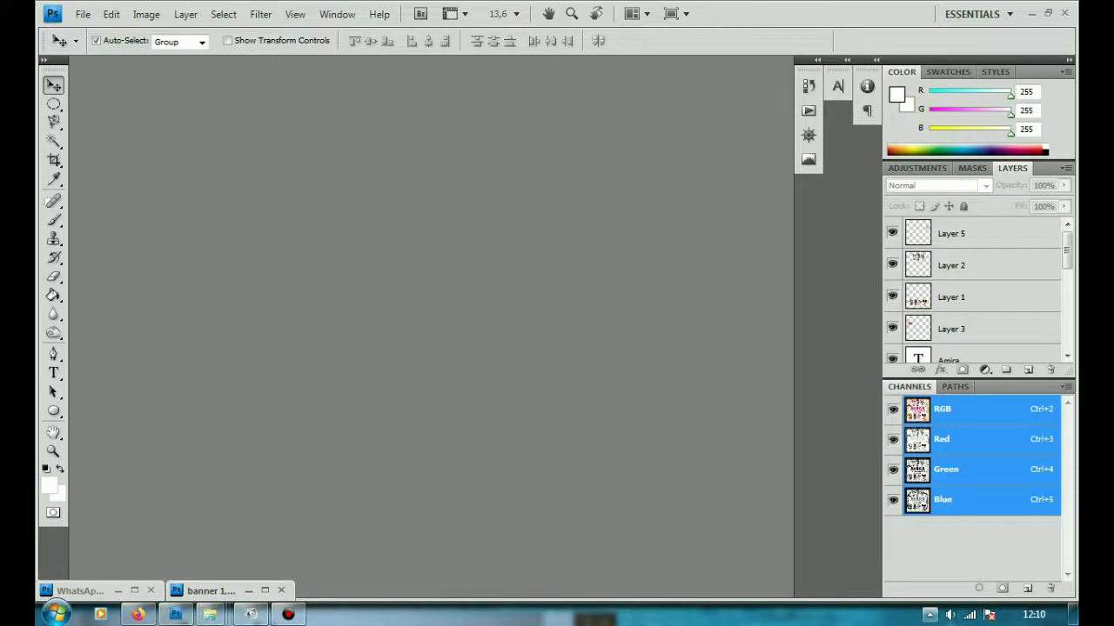
Put the screen recorder away and bring up Photoshop's New document dialog.
{"action": "left_click", "coordinate": [930, 614]}
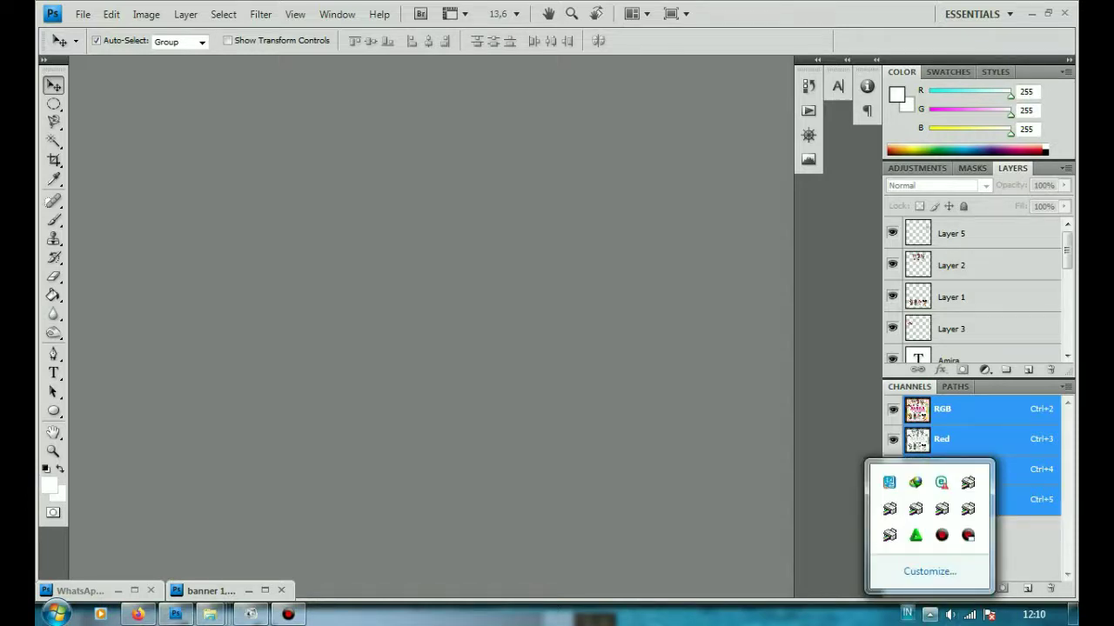
{"action": "left_click", "coordinate": [288, 615]}
{"action": "left_click", "coordinate": [288, 614]}
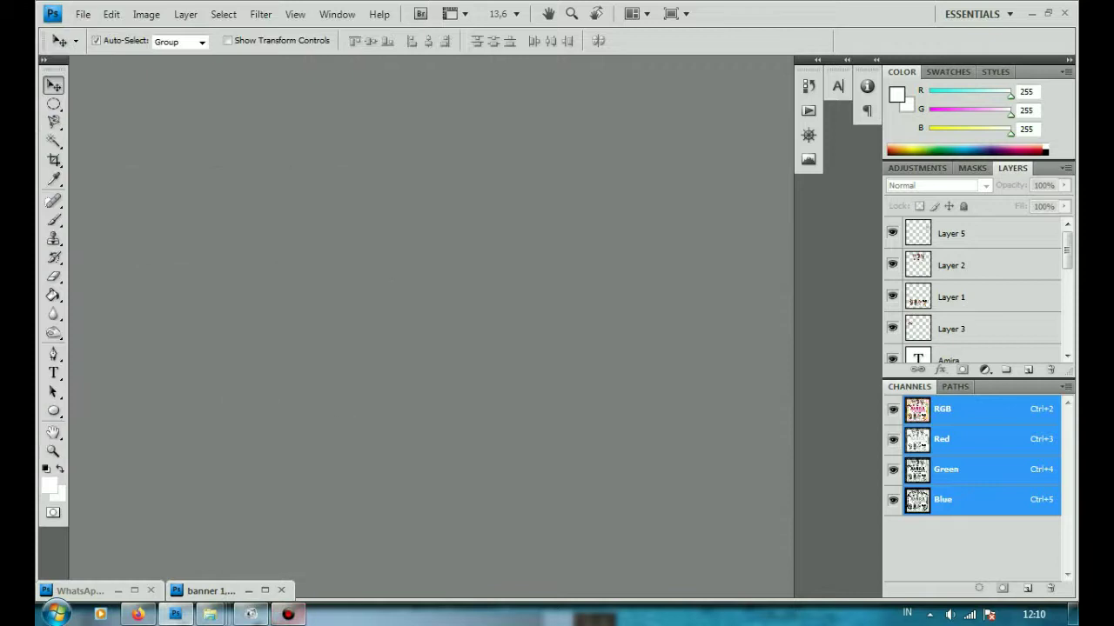
{"action": "key", "text": "ctrl+n"}
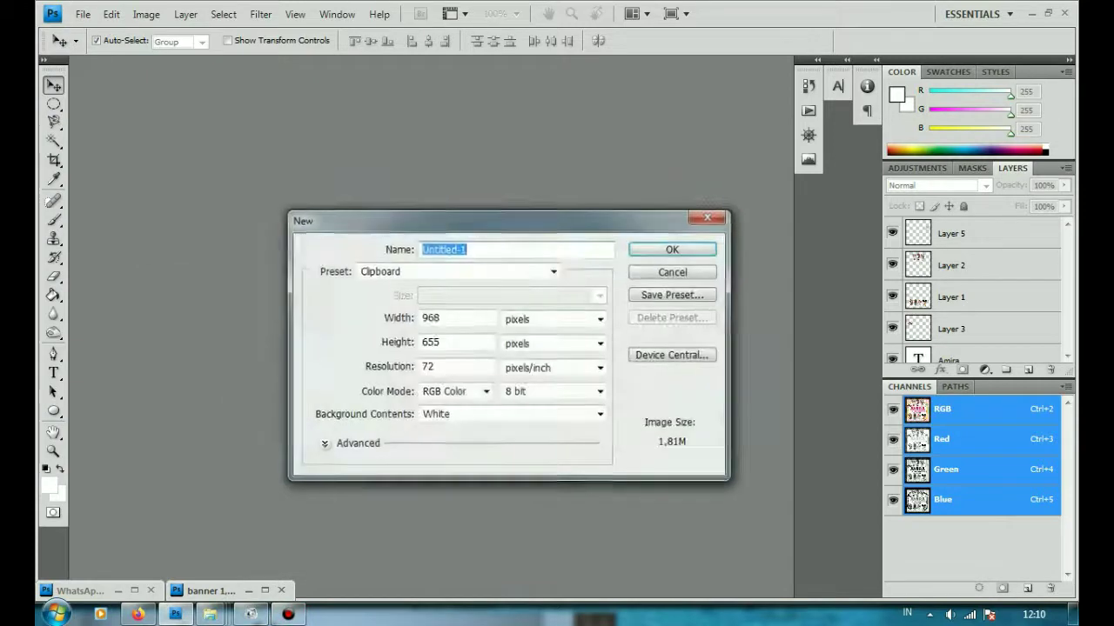
Create a Letter-size, 300 pixels/inch document from the U.S. Paper preset.
{"action": "key", "text": "Tab"}
{"action": "key", "text": "alt+Down"}
{"action": "key", "text": "Down"}
{"action": "key", "text": "Down"}
{"action": "key", "text": "Down"}
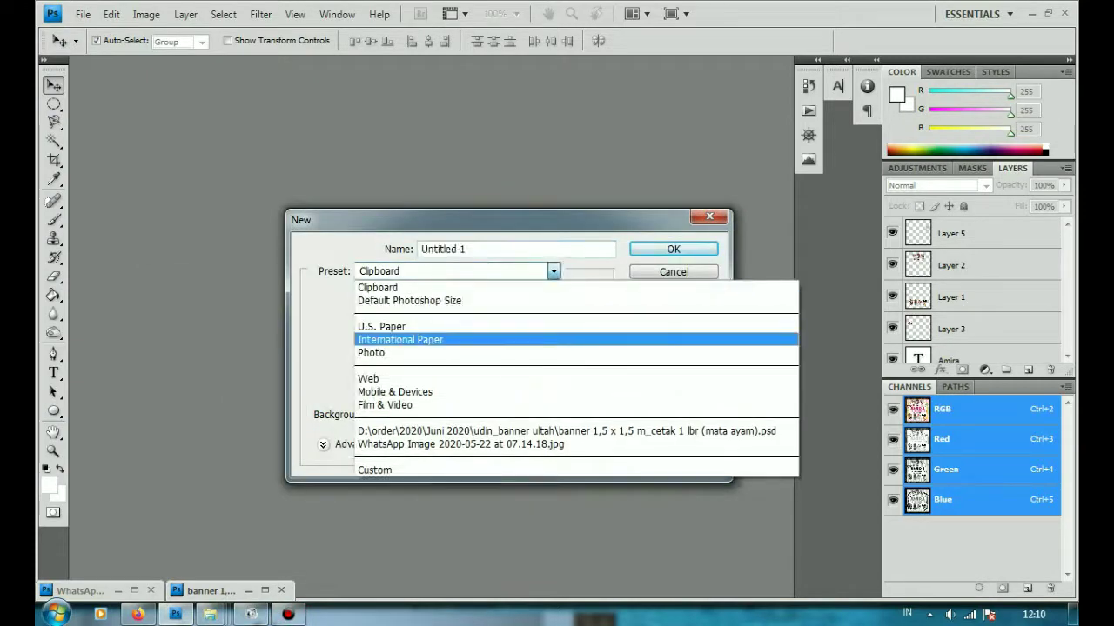
{"action": "key", "text": "Return"}
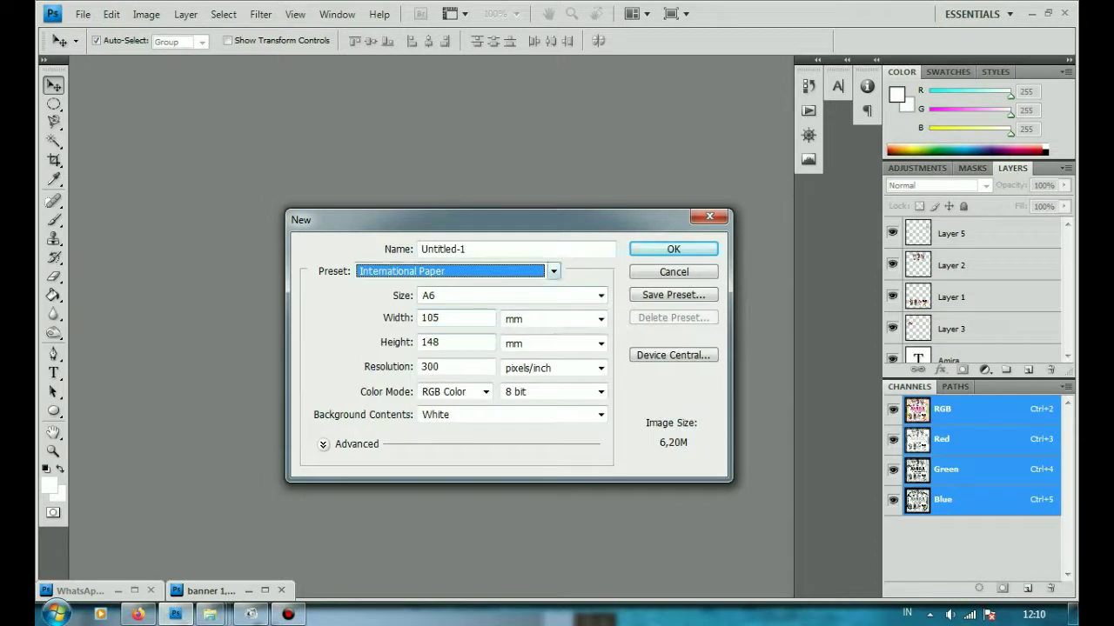
{"action": "key", "text": "alt+Down"}
{"action": "key", "text": "Up"}
{"action": "key", "text": "Up"}
{"action": "key", "text": "Up"}
{"action": "key", "text": "Down"}
{"action": "key", "text": "Down"}
{"action": "key", "text": "Return"}
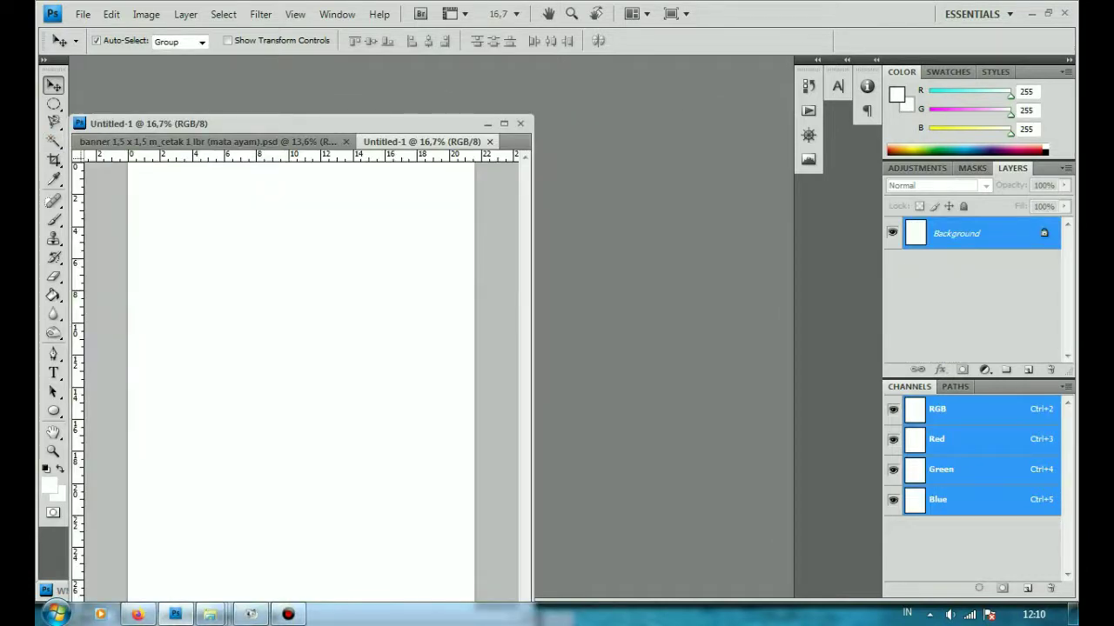
Crop the page to a near-square white canvas and start a new layer.
{"action": "key", "text": "c"}
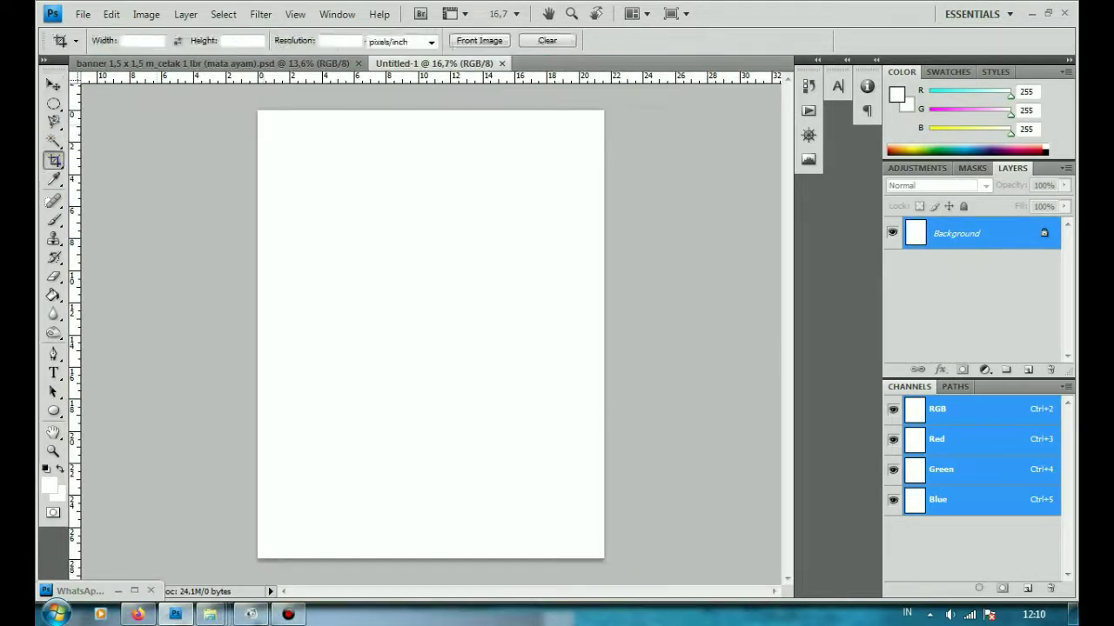
{"action": "left_click_drag", "start_coordinate": [527, 380], "coordinate": [604, 455]}
{"action": "right_click", "coordinate": [513, 349]}
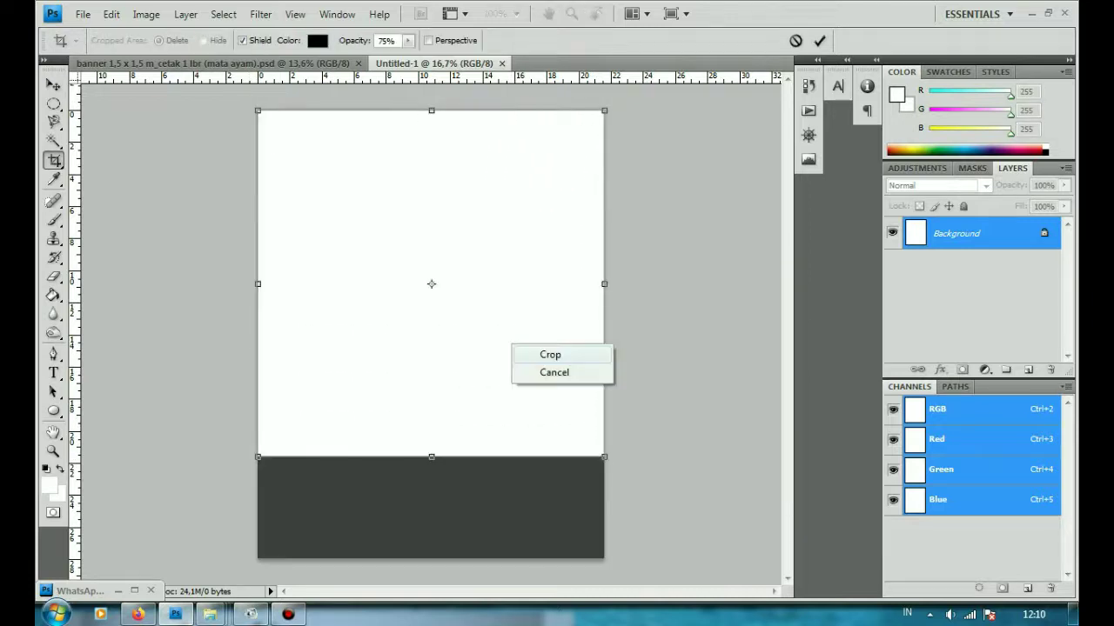
{"action": "left_click", "coordinate": [541, 355]}
{"action": "scroll", "coordinate": [430, 335], "scroll_direction": "up", "scroll_amount": 1}
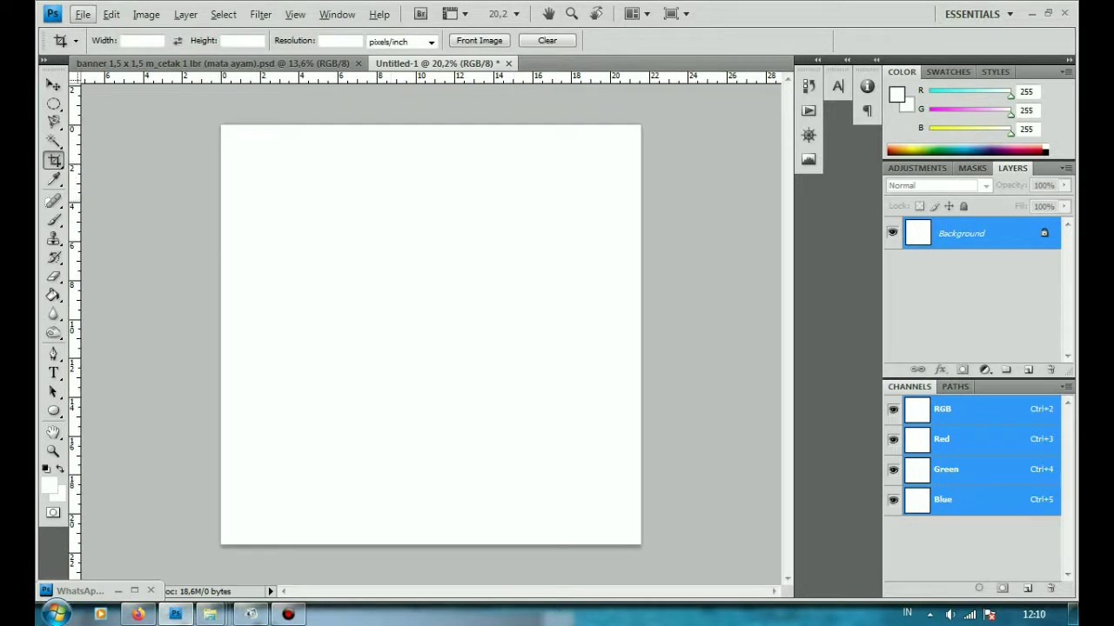
{"action": "key", "text": "ctrl+shift+n"}
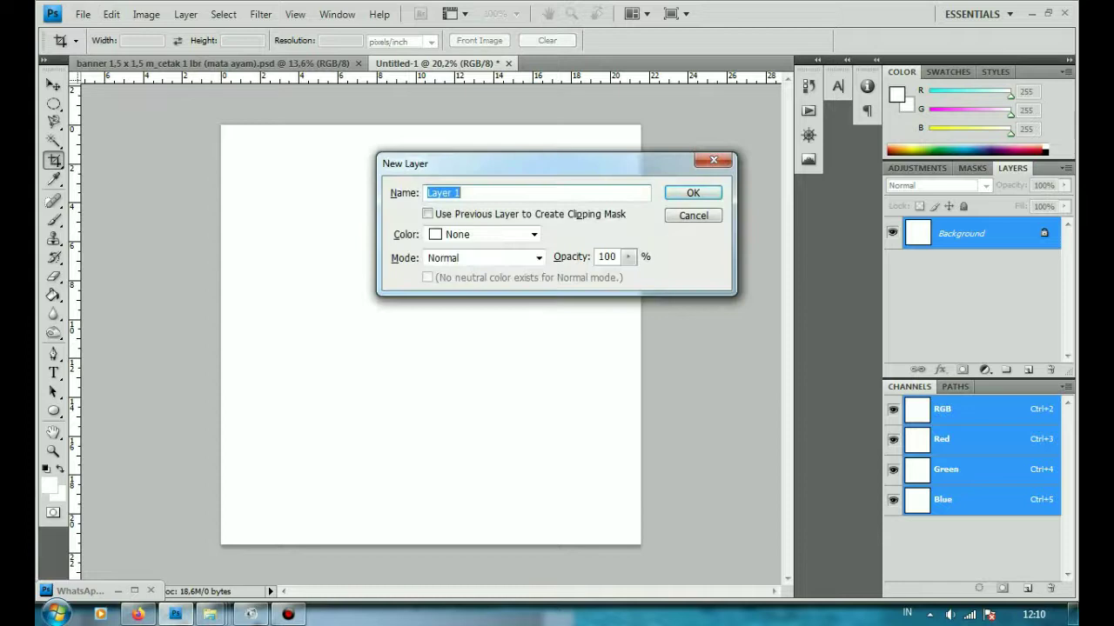
Add Layer 1, draw a large circular selection, and add Layer 2.
{"action": "key", "text": "Return"}
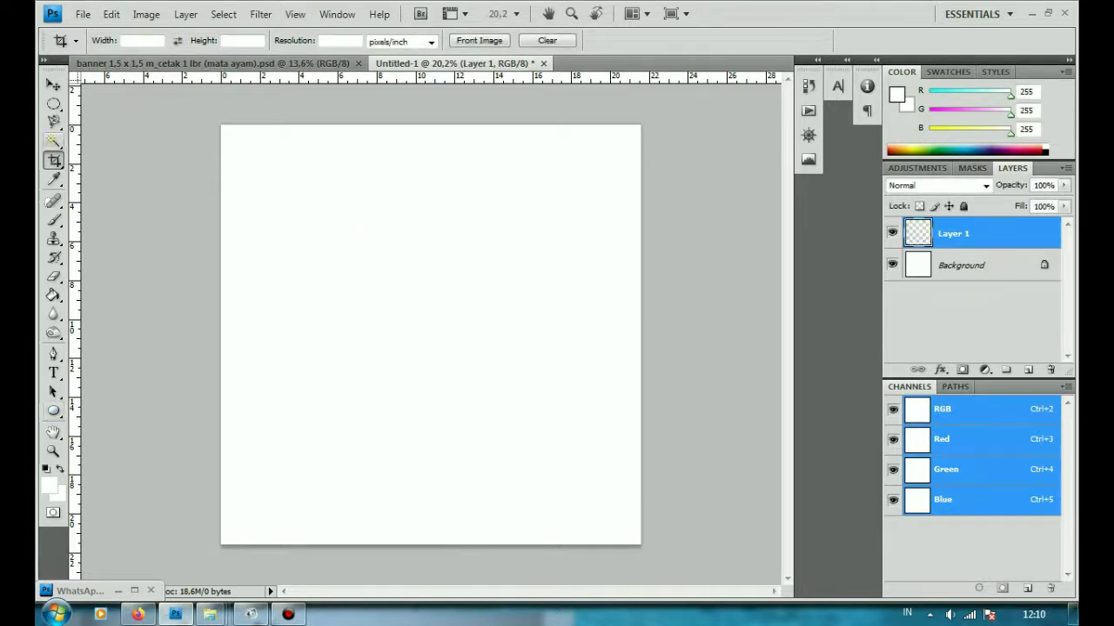
{"action": "left_click_drag", "start_coordinate": [53, 104], "coordinate": [96, 115]}
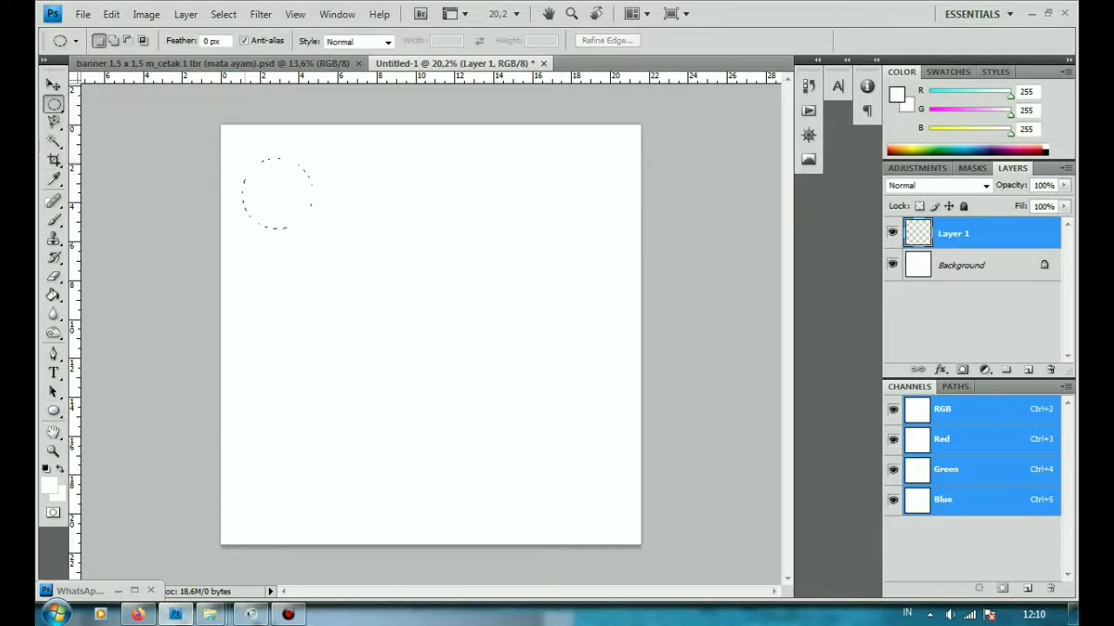
{"action": "left_click_drag", "start_coordinate": [612, 527], "coordinate": [618, 533]}
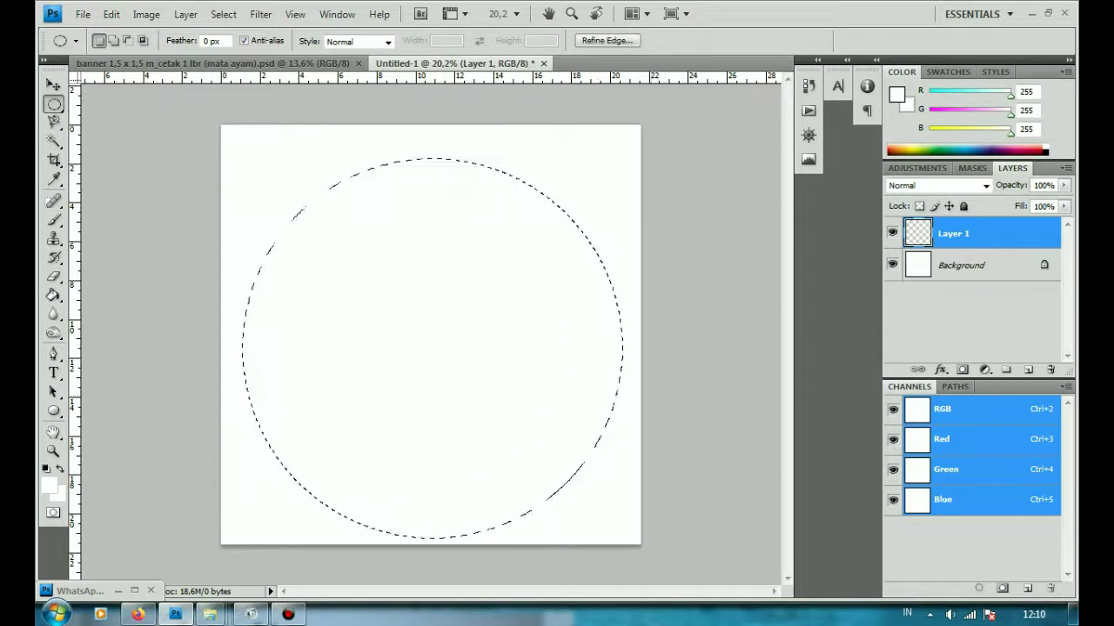
{"action": "key", "text": "ctrl+shift+n"}
{"action": "key", "text": "Return"}
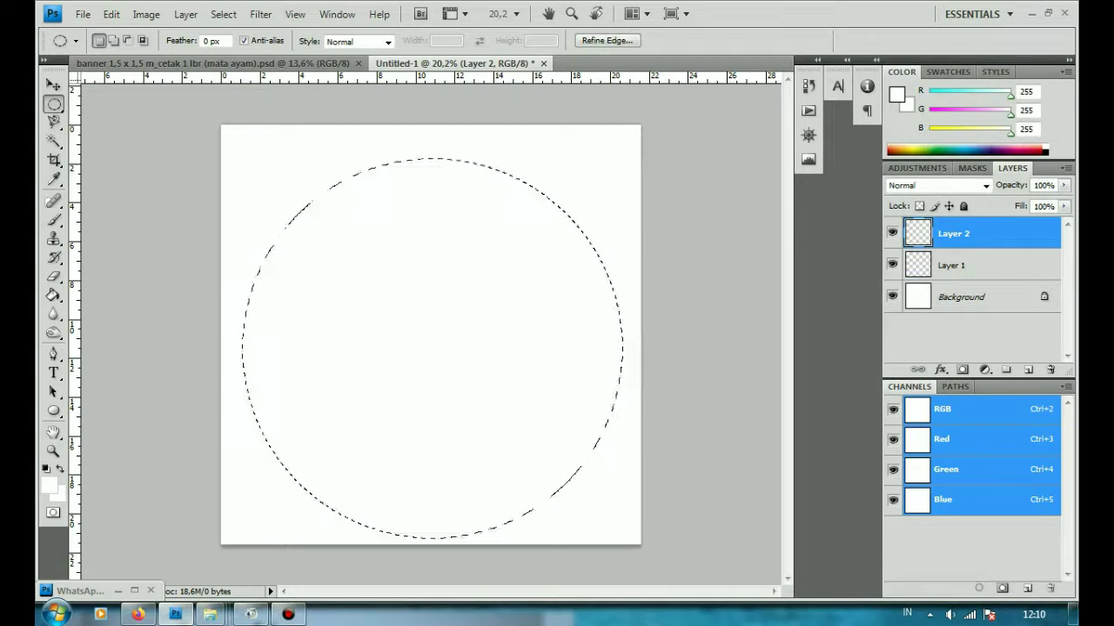
Fill the circle black on Layer 2 and centre it on the canvas.
{"action": "key", "text": "d"}
{"action": "key", "text": "g"}
{"action": "left_click", "coordinate": [432, 348]}
{"action": "key", "text": "ctrl+d"}
{"action": "key", "text": "v"}
{"action": "left_click_drag", "start_coordinate": [433, 348], "coordinate": [431, 328]}
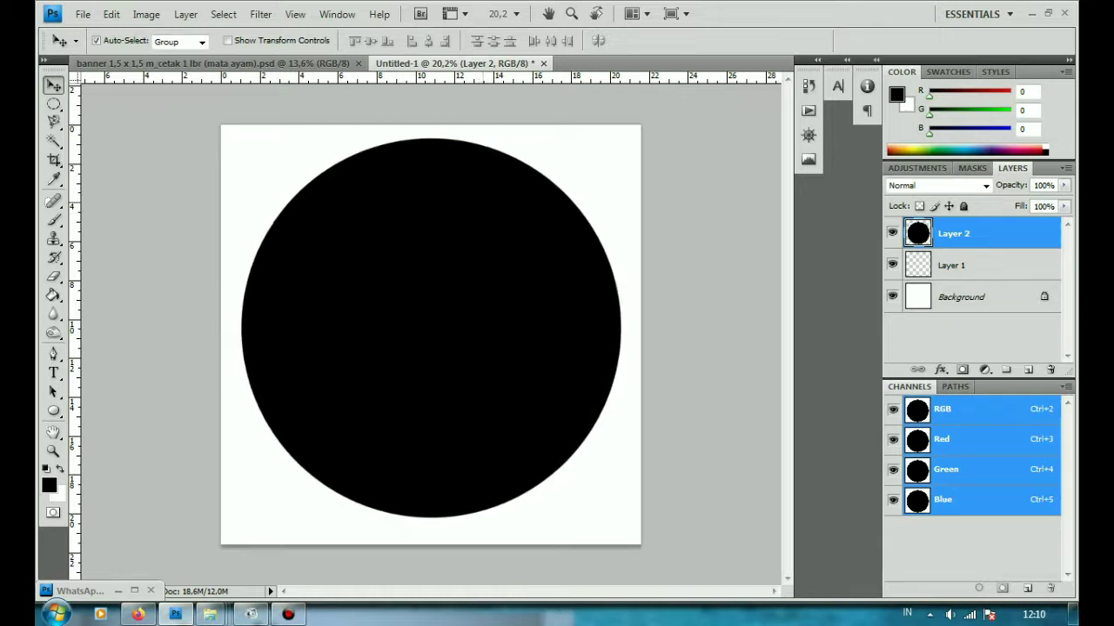
{"action": "key", "text": "shift+Down"}
{"action": "key", "text": "shift+Down"}
Switch to the Type tool and check the sticker wording in the browser.
{"action": "key", "text": "t"}
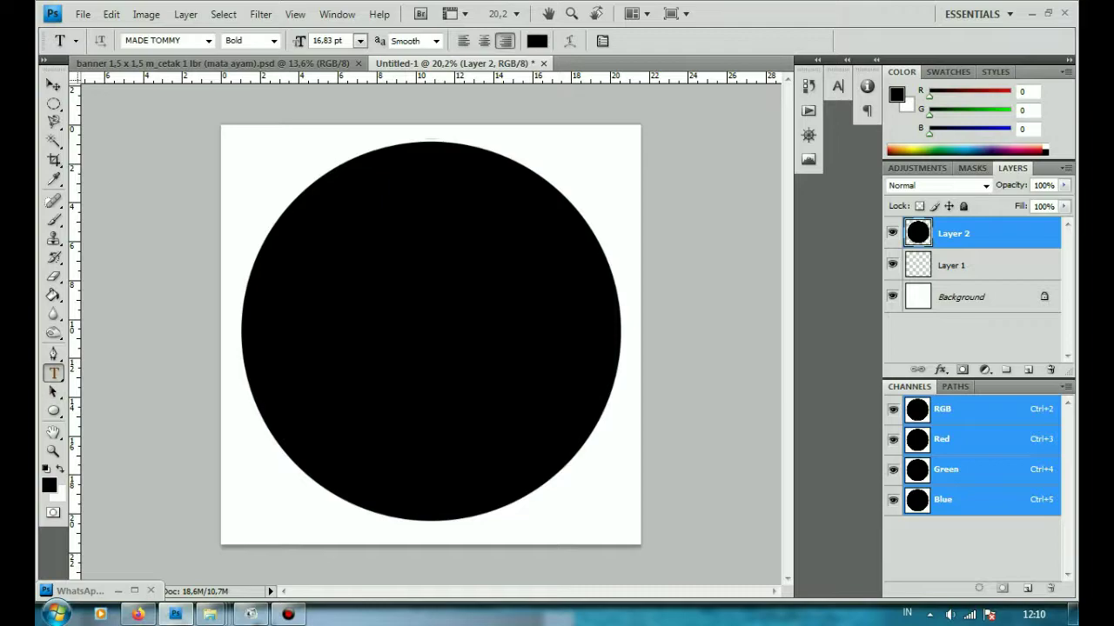
{"action": "left_click", "coordinate": [138, 614]}
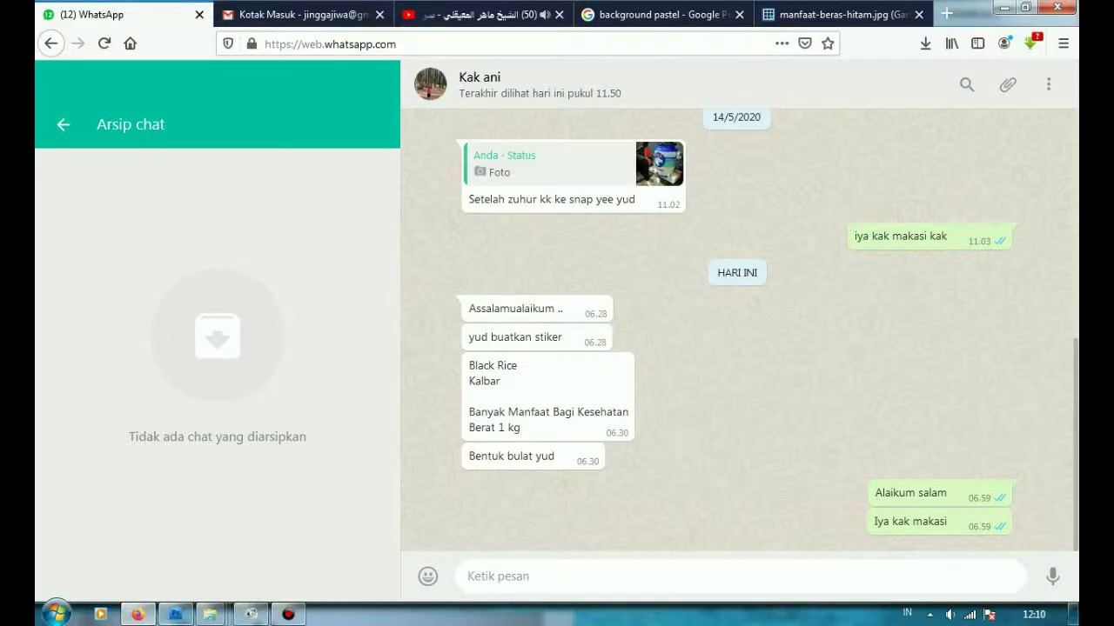
{"action": "left_click", "coordinate": [175, 614]}
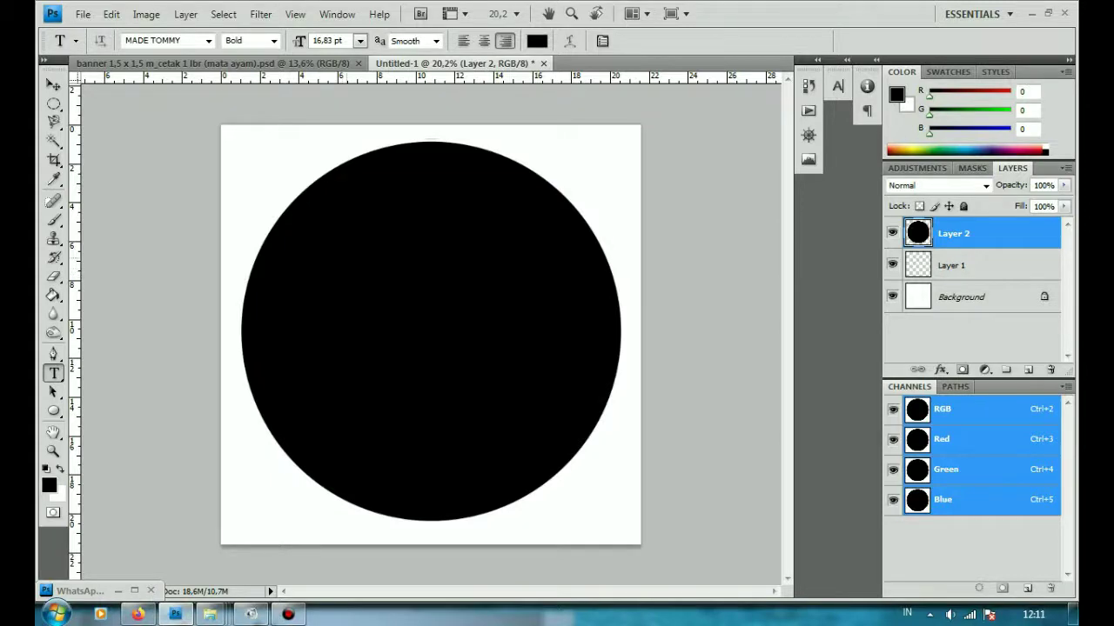
Type white 'Black Rice' and enlarge it across the circle.
{"action": "left_click", "coordinate": [537, 41]}
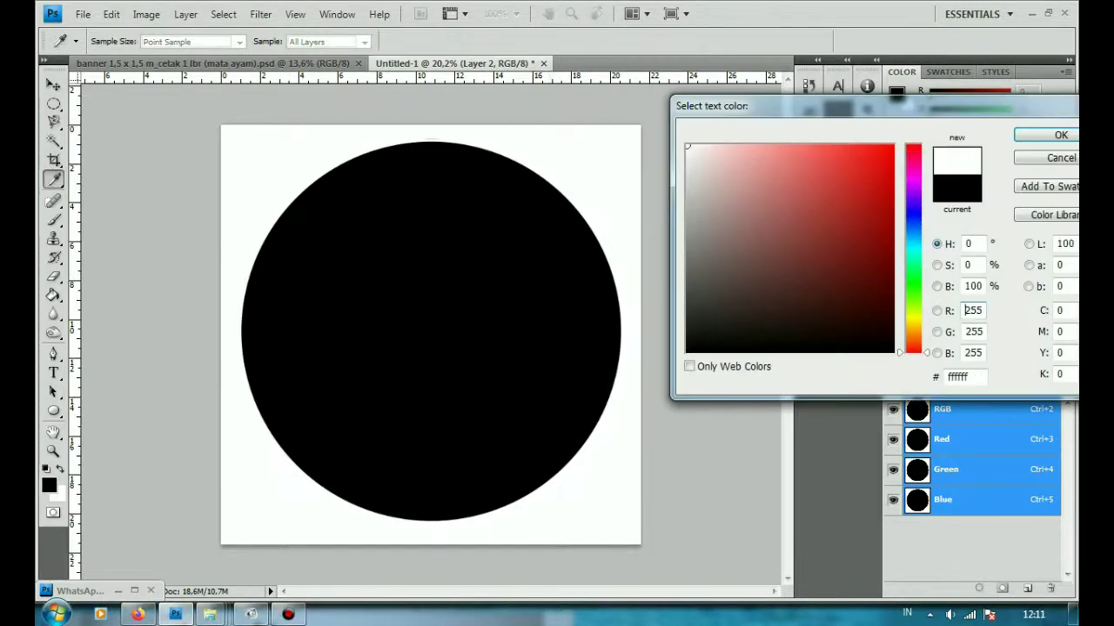
{"action": "left_click", "coordinate": [1060, 135]}
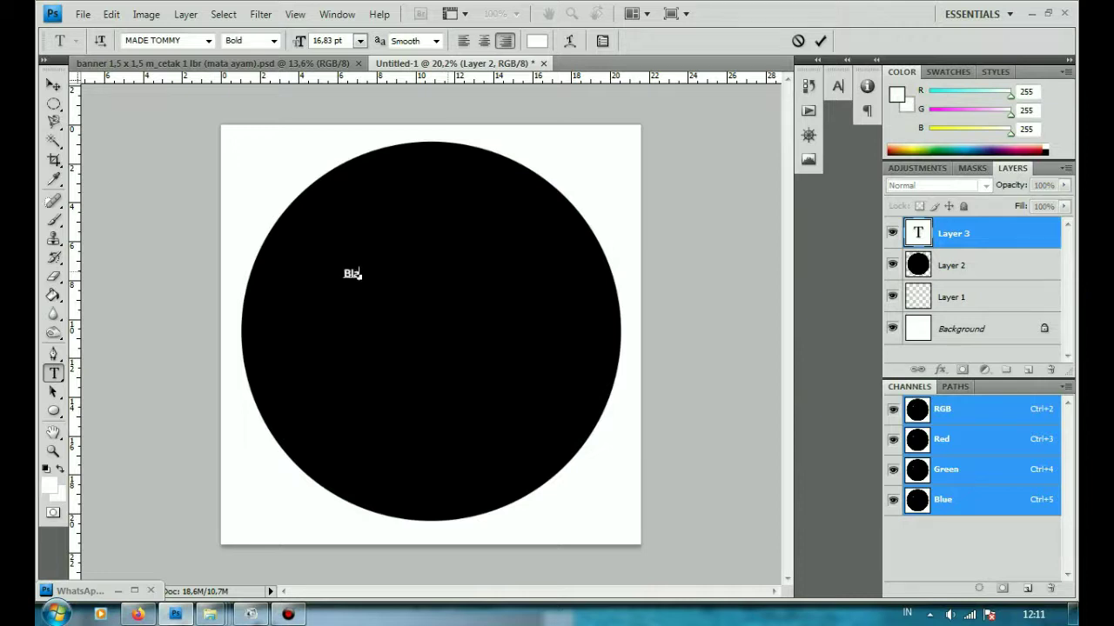
{"action": "type", "text": "Black Rice"}
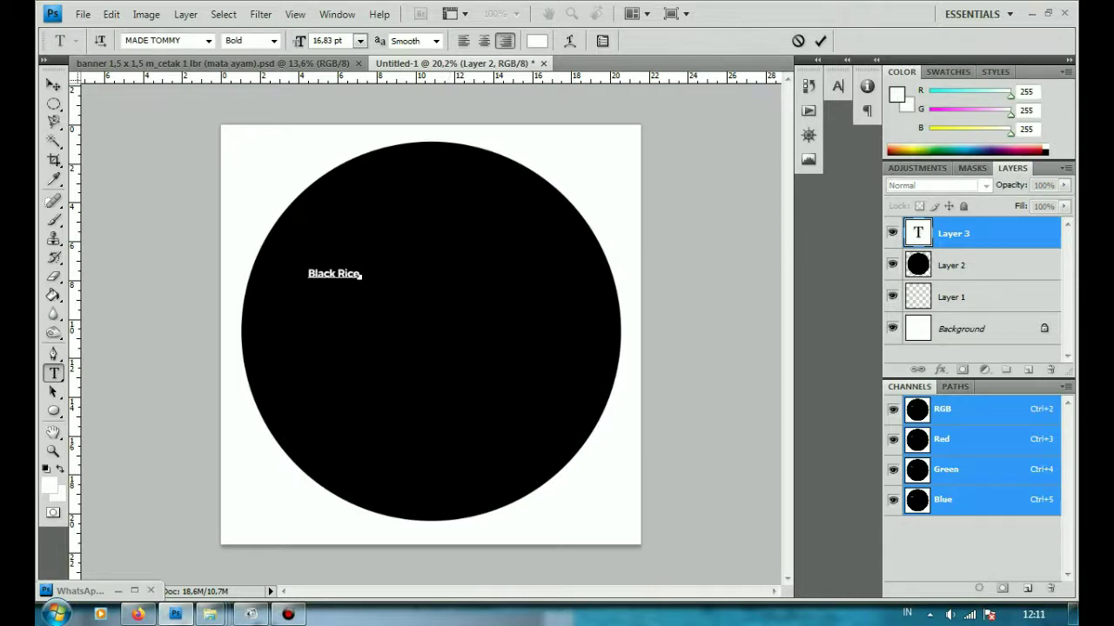
{"action": "key", "text": "ctrl+Return"}
{"action": "key", "text": "ctrl+t"}
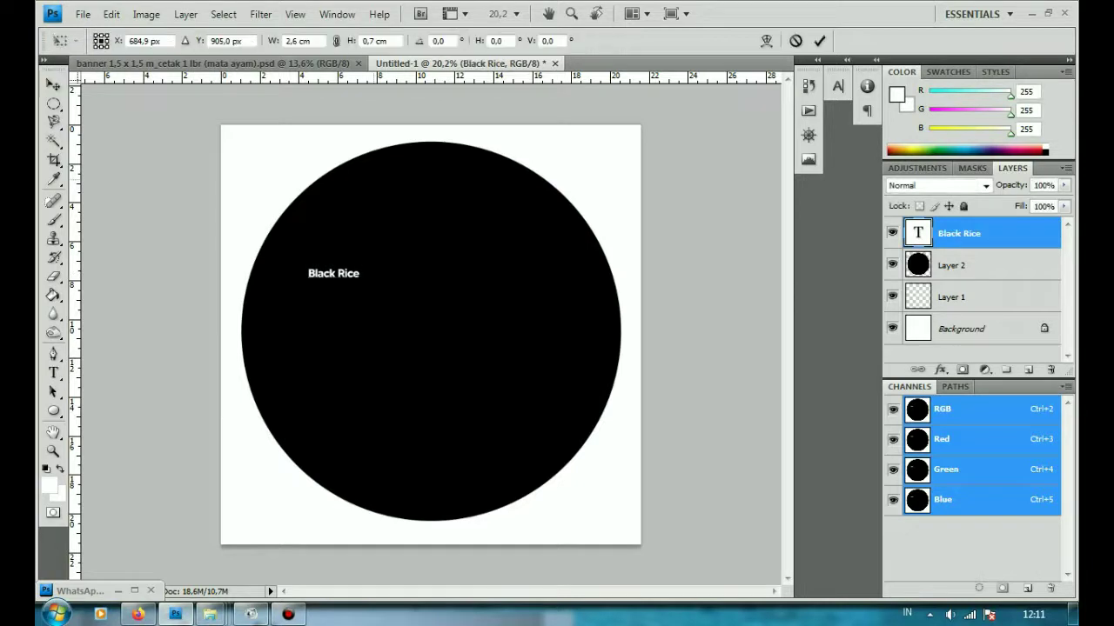
{"action": "left_click_drag", "start_coordinate": [362, 282], "coordinate": [561, 331]}
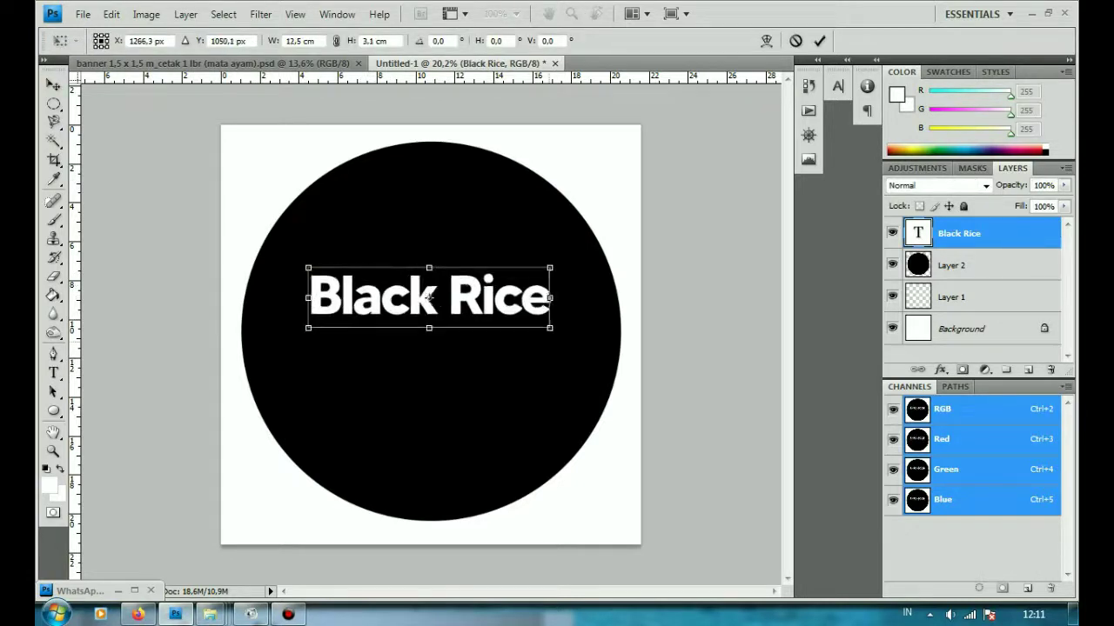
{"action": "key", "text": "Return"}
Duplicate Black Rice just below and retype the copy as 'Kalbar'.
{"action": "key", "text": "v"}
{"action": "key", "text": "alt+Down"}
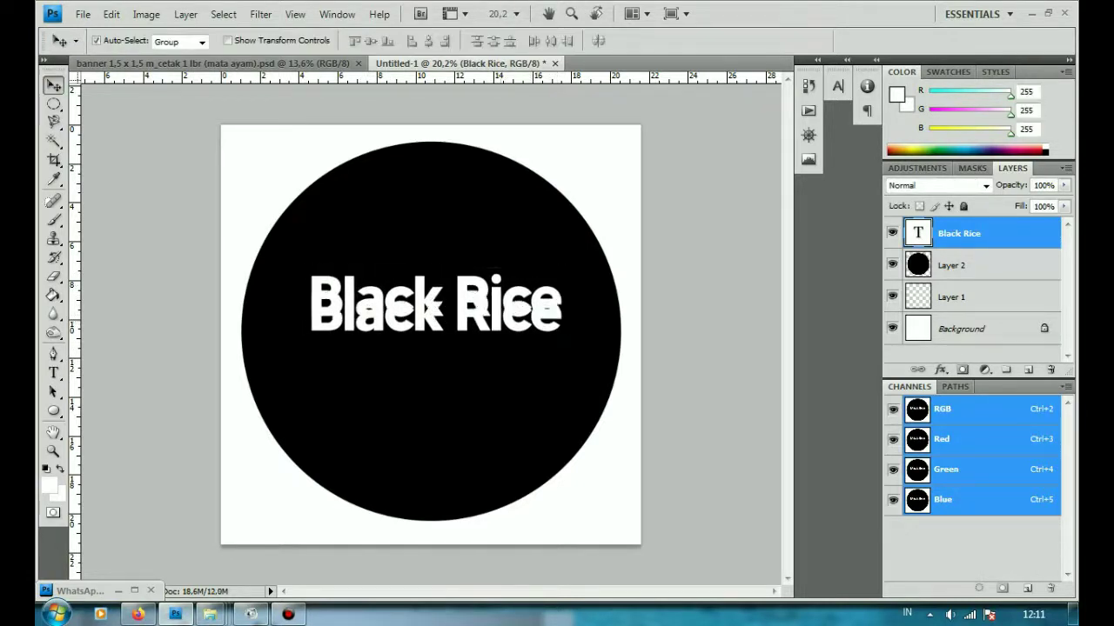
{"action": "key", "text": "ctrl+z"}
{"action": "key", "text": "alt+shift+Down"}
{"action": "key", "text": "alt+shift+Down"}
{"action": "key", "text": "alt+shift+Down"}
{"action": "key", "text": "t"}
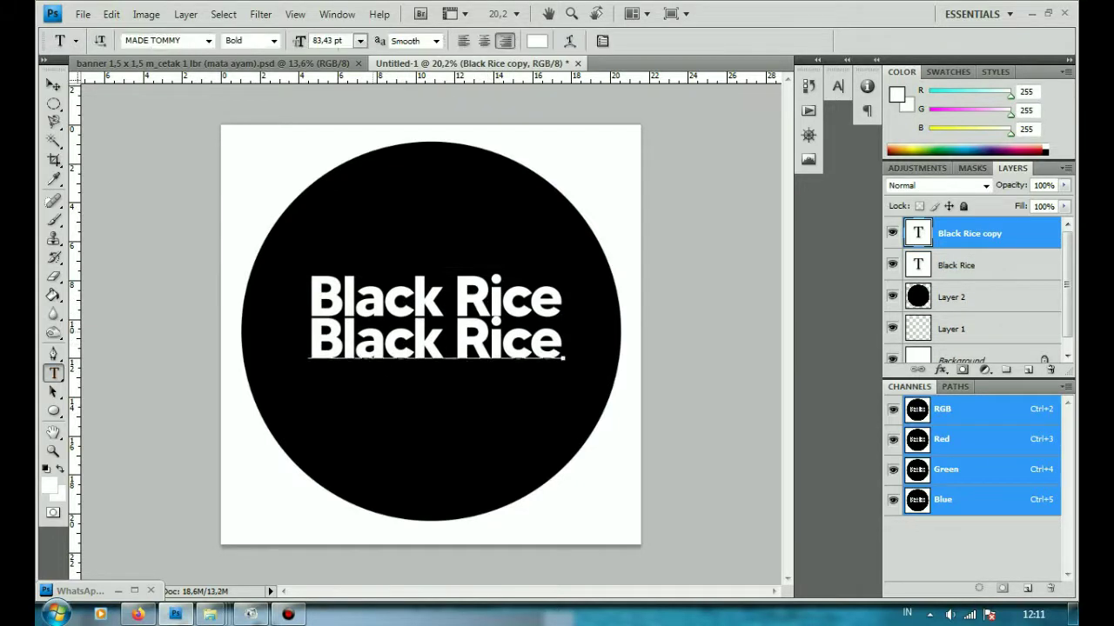
{"action": "triple_click", "coordinate": [562, 357]}
{"action": "type", "text": "KAlbar"}
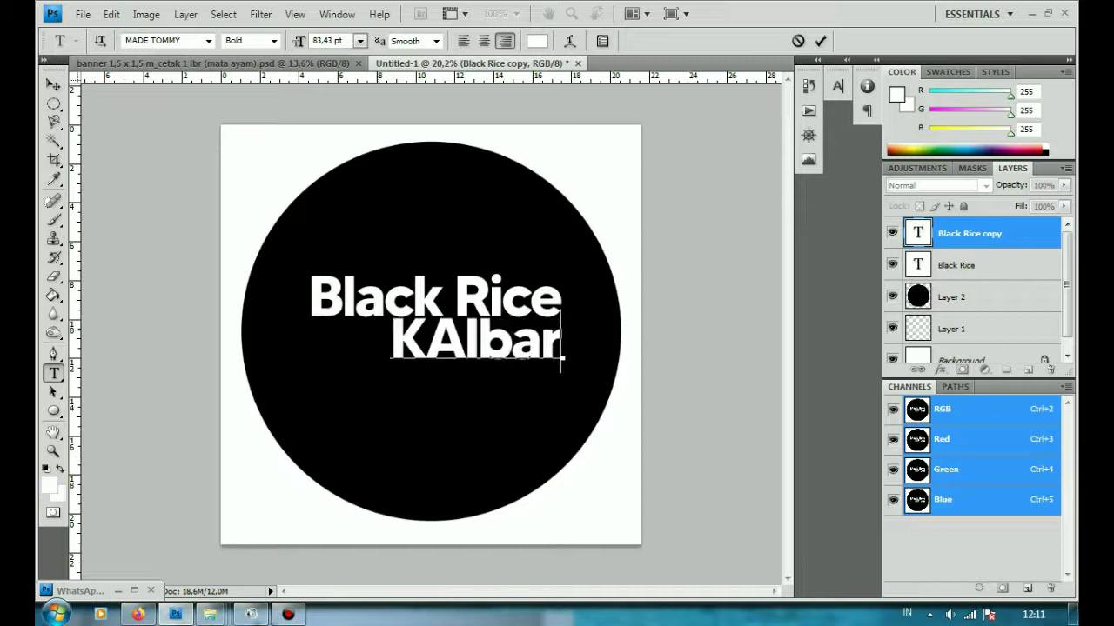
{"action": "left_click_drag", "start_coordinate": [424, 341], "coordinate": [447, 341]}
{"action": "type", "text": "a"}
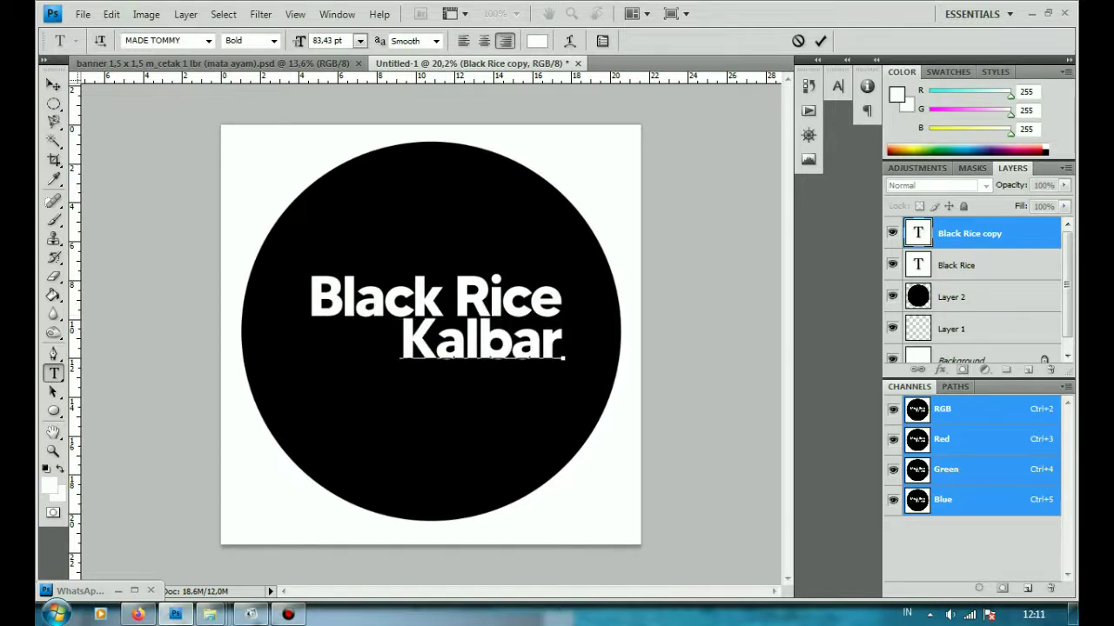
{"action": "left_click", "coordinate": [53, 85]}
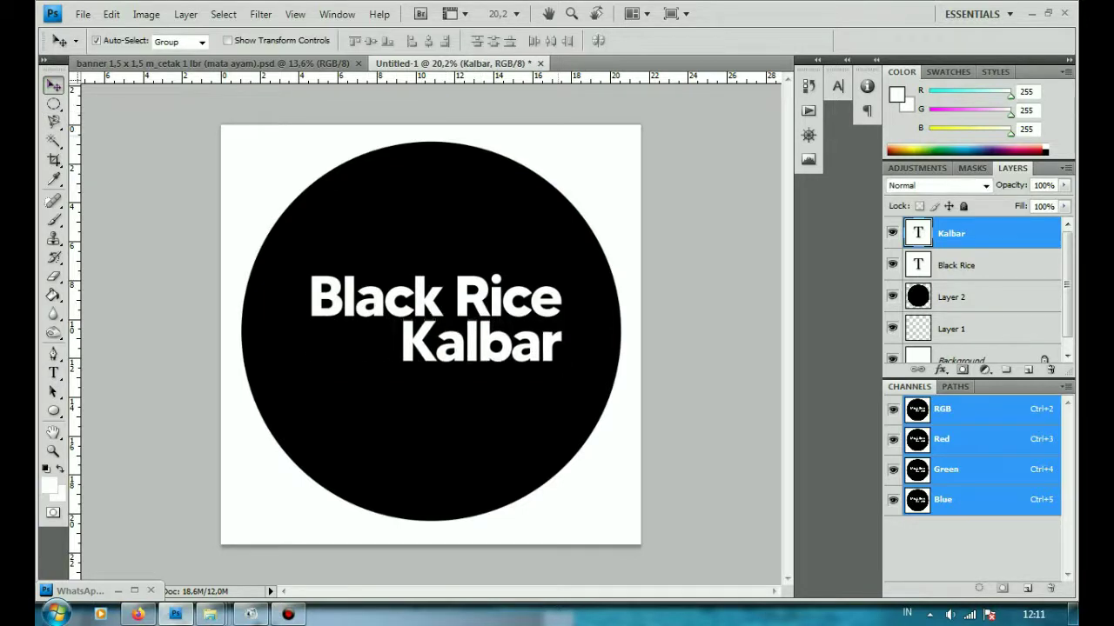
Nudge Kalbar left and place another Black Rice copy below it.
{"action": "key", "text": "shift+Left"}
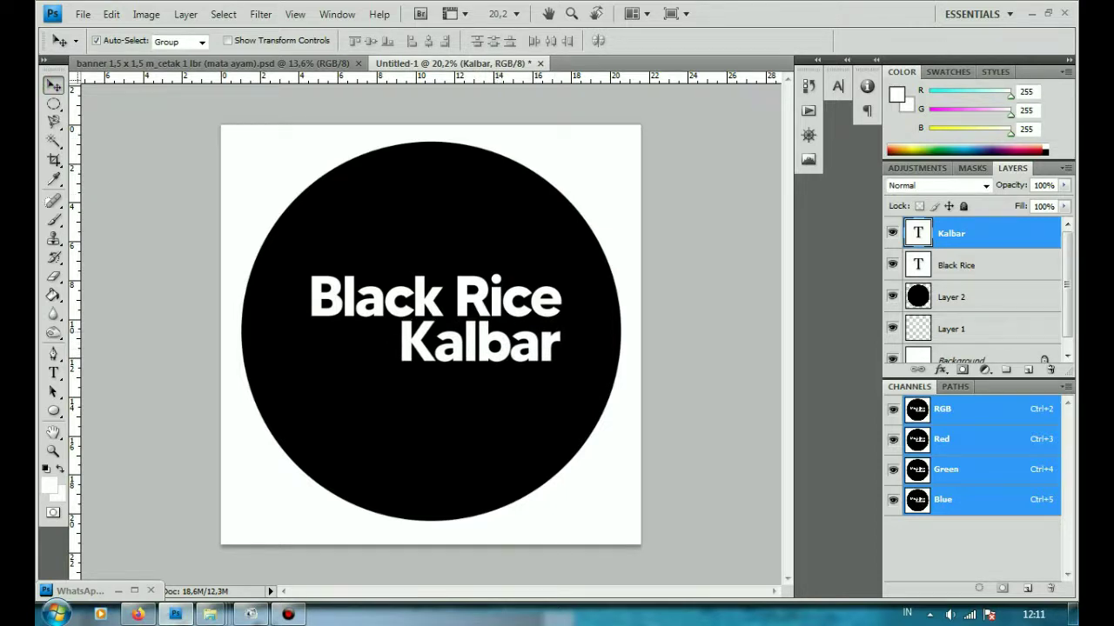
{"action": "left_click_drag", "start_coordinate": [435, 298], "coordinate": [435, 390]}
{"action": "left_click", "coordinate": [137, 615]}
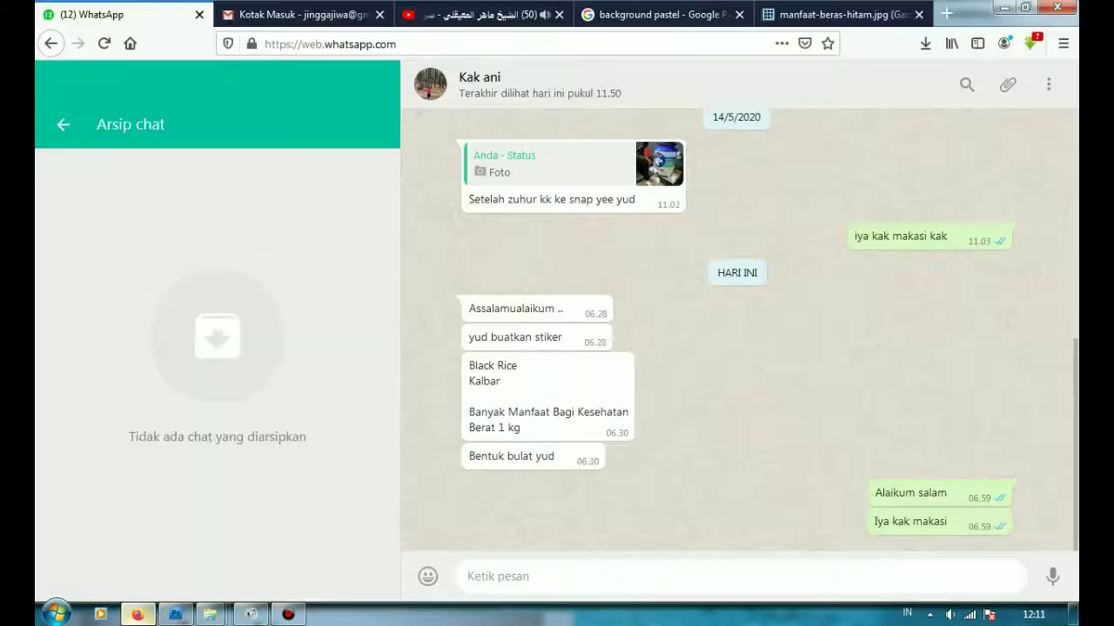
{"action": "key", "text": "alt+Tab"}
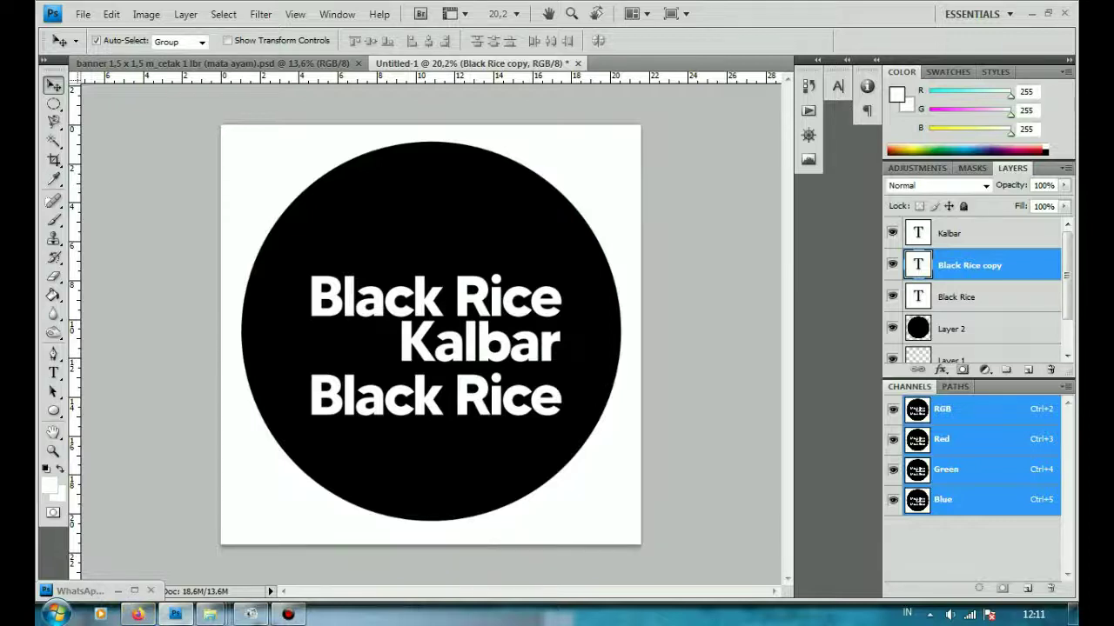
Shrink the lower copy and retype it as 'Banyak Manfaat Bagi Kesehatan'.
{"action": "key", "text": "t"}
{"action": "left_click", "coordinate": [311, 393]}
{"action": "key", "text": "ctrl+a"}
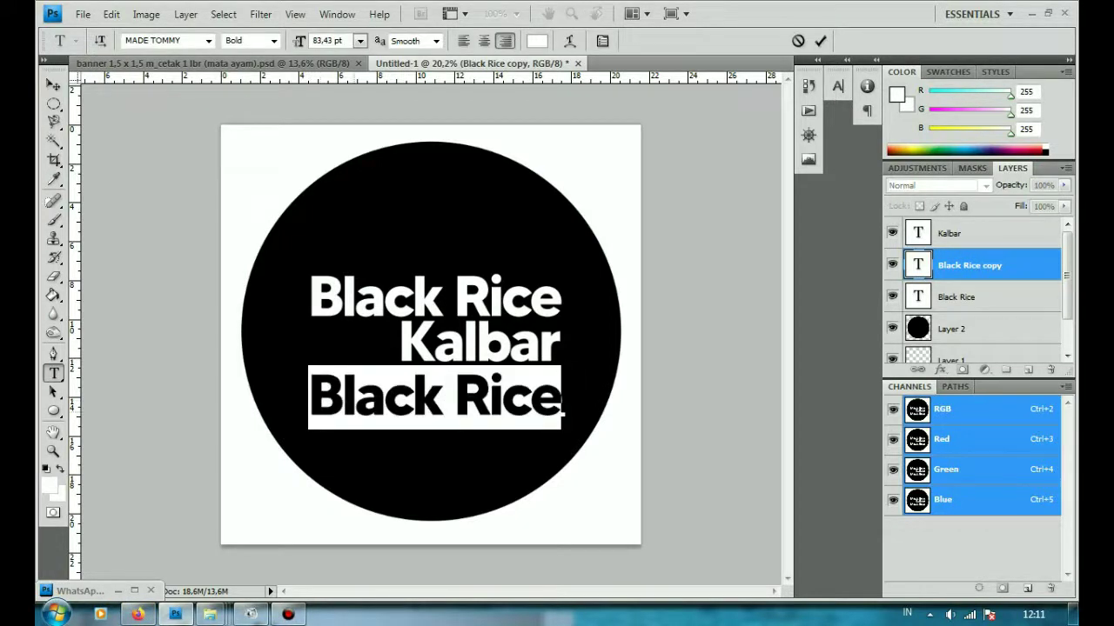
{"action": "left_click", "coordinate": [315, 40]}
{"action": "key", "text": "Down"}
{"action": "key", "text": "Down"}
{"action": "key", "text": "Down"}
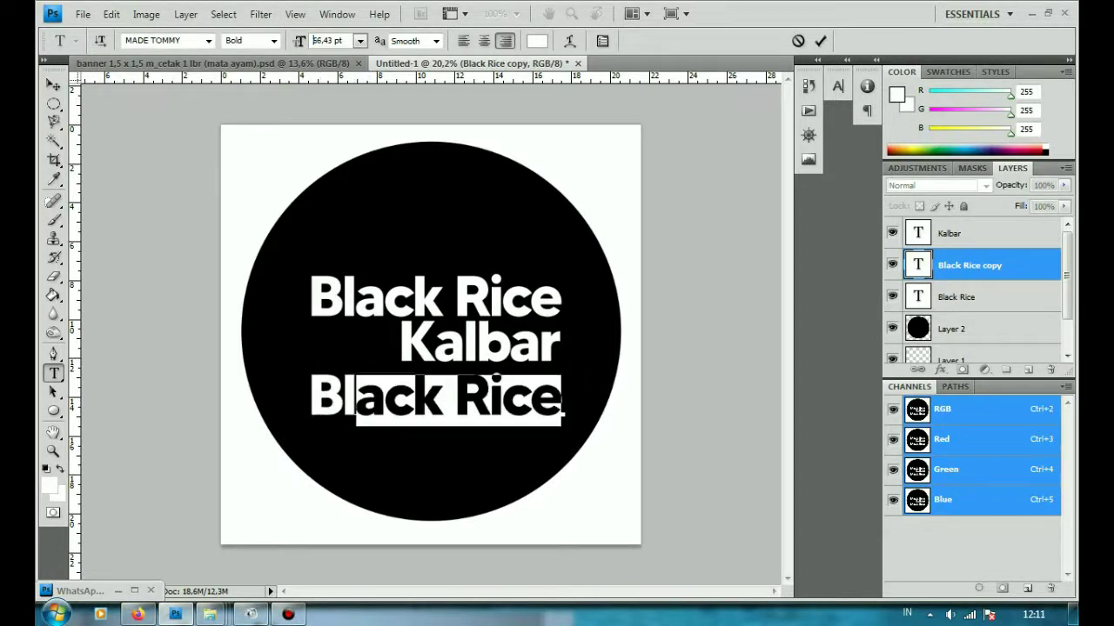
{"action": "key", "text": "Down"}
{"action": "key", "text": "Down"}
{"action": "key", "text": "Down"}
{"action": "key", "text": "Down"}
{"action": "key", "text": "Down"}
{"action": "key", "text": "Down"}
{"action": "key", "text": "Down"}
{"action": "key", "text": "Down"}
{"action": "key", "text": "Down"}
{"action": "key", "text": "Down"}
{"action": "key", "text": "Down"}
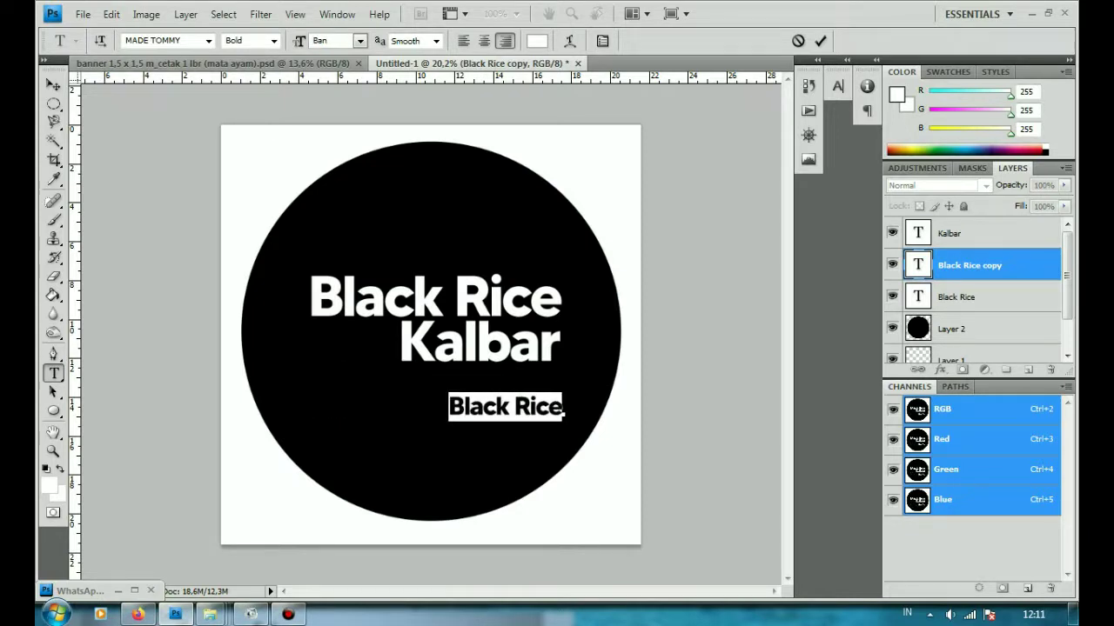
{"action": "key", "text": "Return"}
{"action": "key", "text": "Return"}
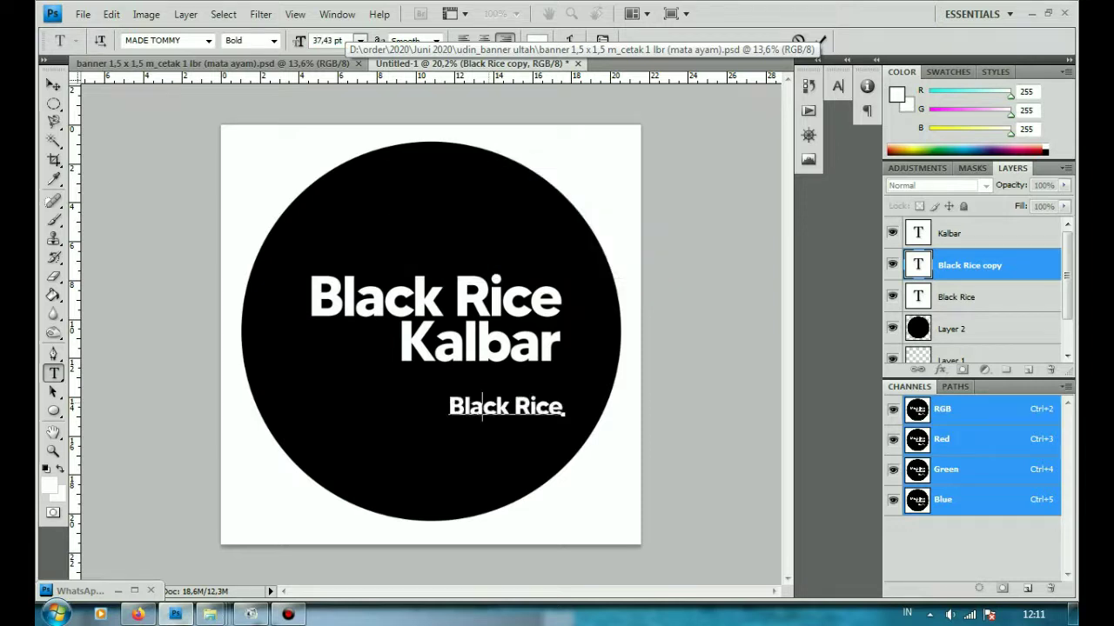
{"action": "key", "text": "ctrl+a"}
{"action": "type", "text": "Banyak"}
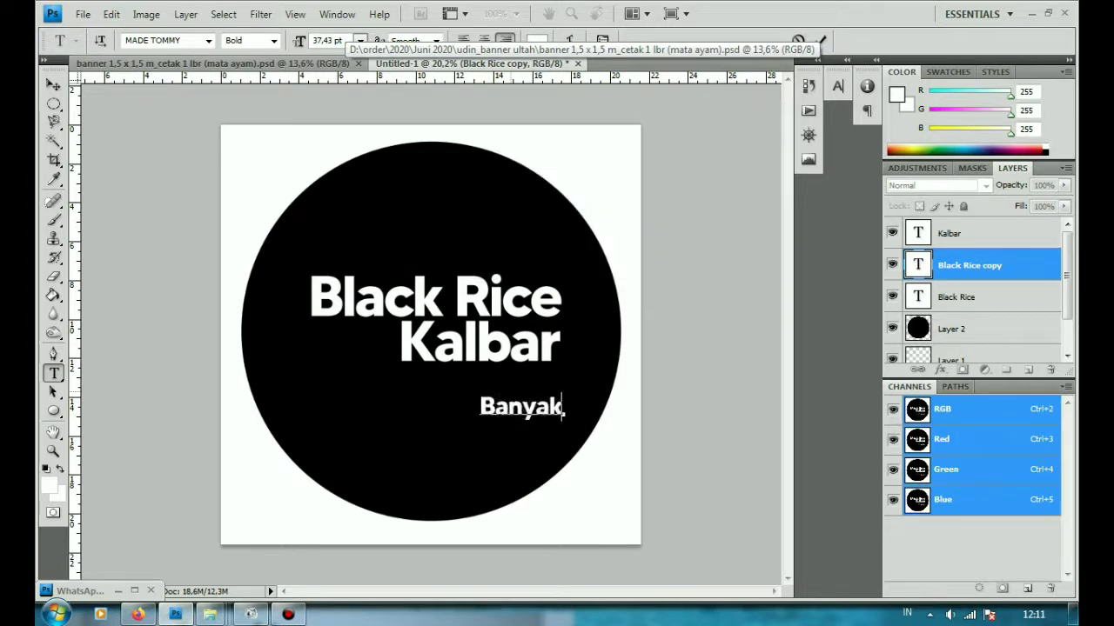
{"action": "type", "text": " Manfaat Ba"}
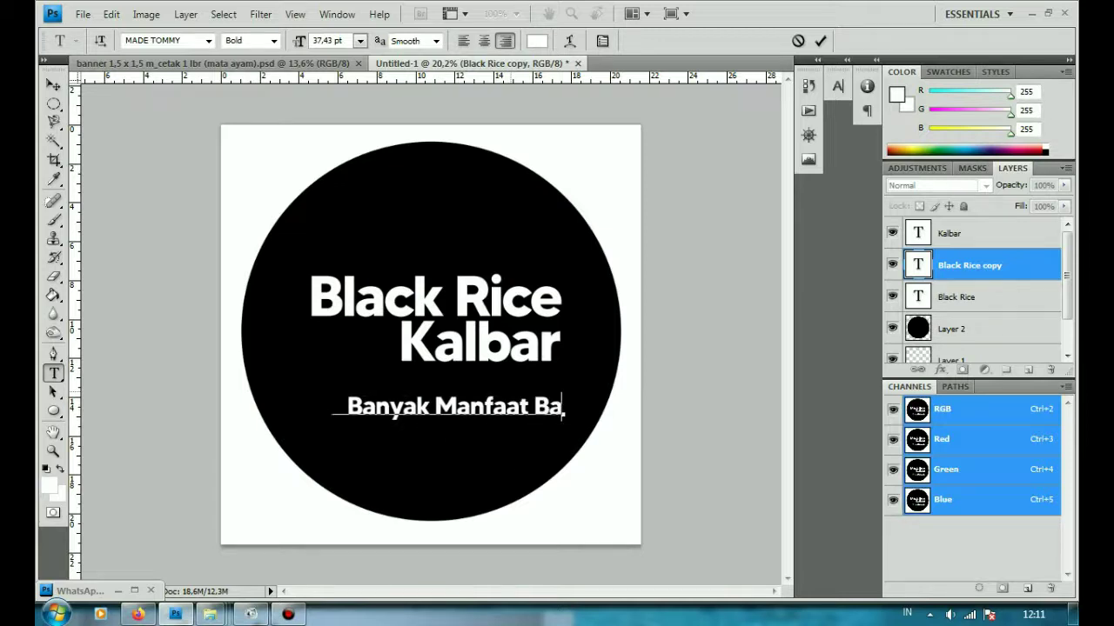
{"action": "type", "text": "gi Kesehatan"}
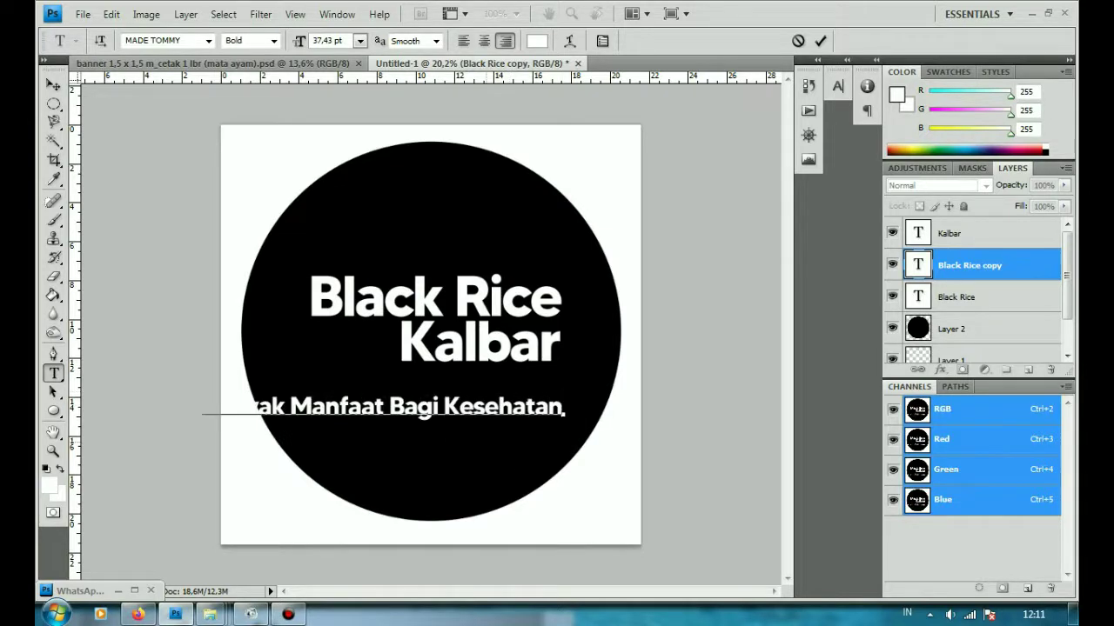
{"action": "left_click", "coordinate": [53, 84]}
Scale the tagline down to fit the circle and duplicate it just below.
{"action": "key", "text": "ctrl+t"}
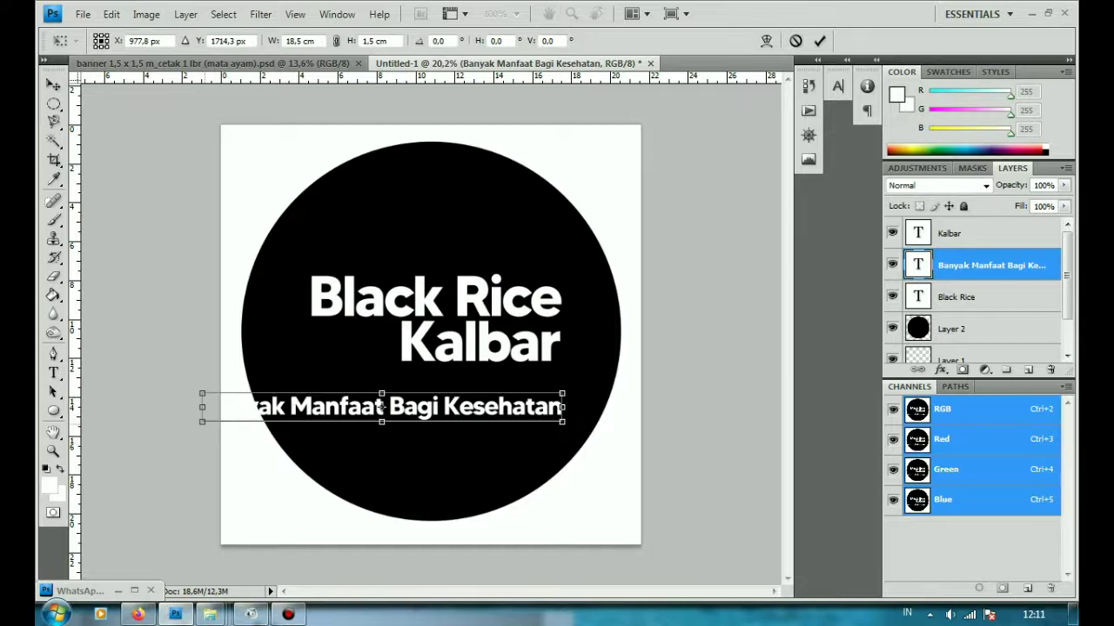
{"action": "left_click_drag", "start_coordinate": [202, 422], "coordinate": [333, 409]}
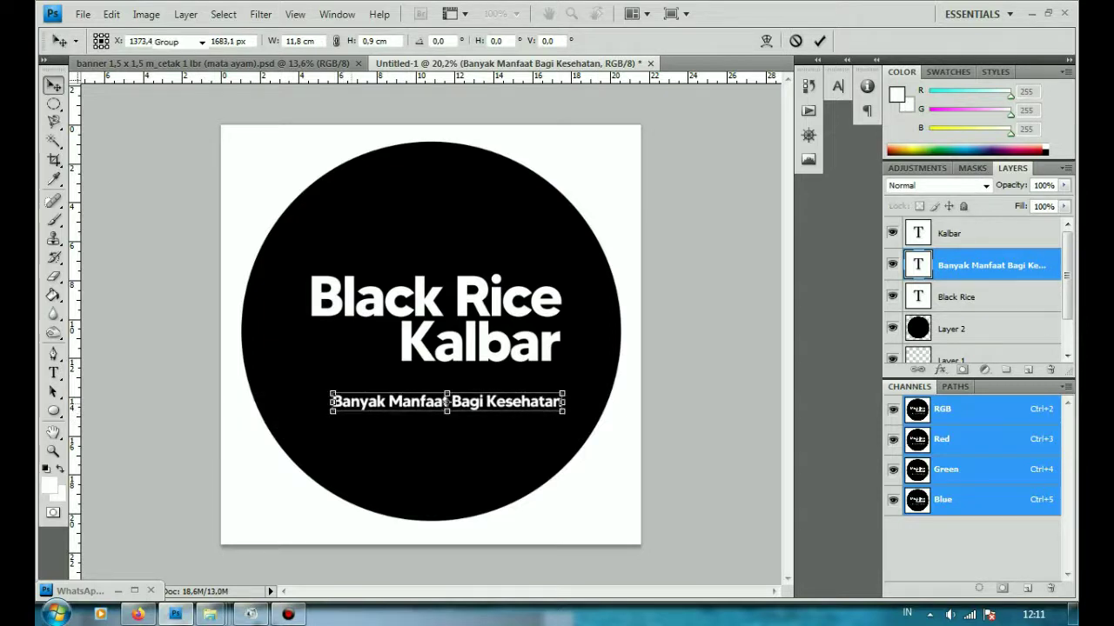
{"action": "key", "text": "Return"}
{"action": "key", "text": "shift+Up"}
{"action": "key", "text": "ctrl+j"}
{"action": "key", "text": "shift+Down"}
{"action": "key", "text": "shift+Down"}
{"action": "key", "text": "shift+Down"}
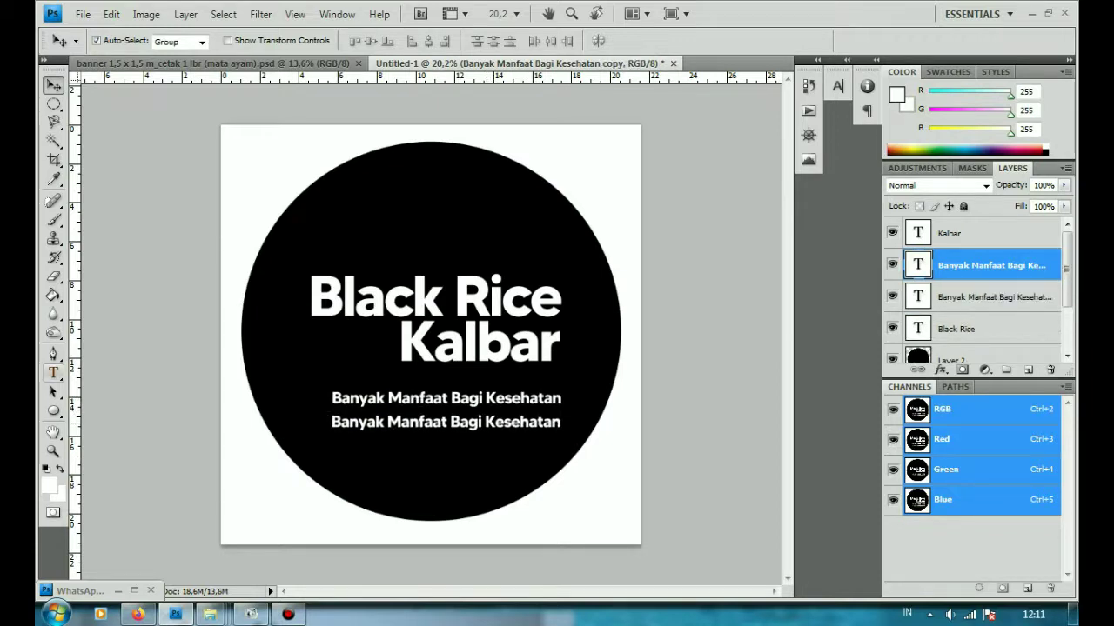
Retype the duplicate as 'Berat 1 KG' and centre it low in the circle.
{"action": "key", "text": "t"}
{"action": "left_click", "coordinate": [557, 422]}
{"action": "key", "text": "ctrl+a"}
{"action": "type", "text": "Be"}
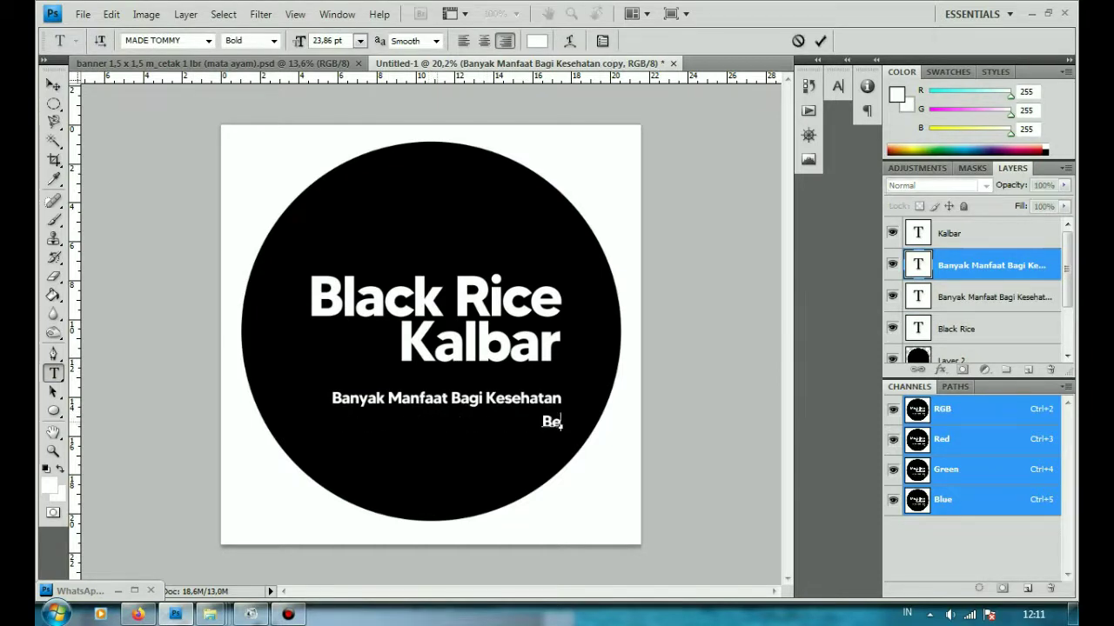
{"action": "type", "text": "rat 1 K"}
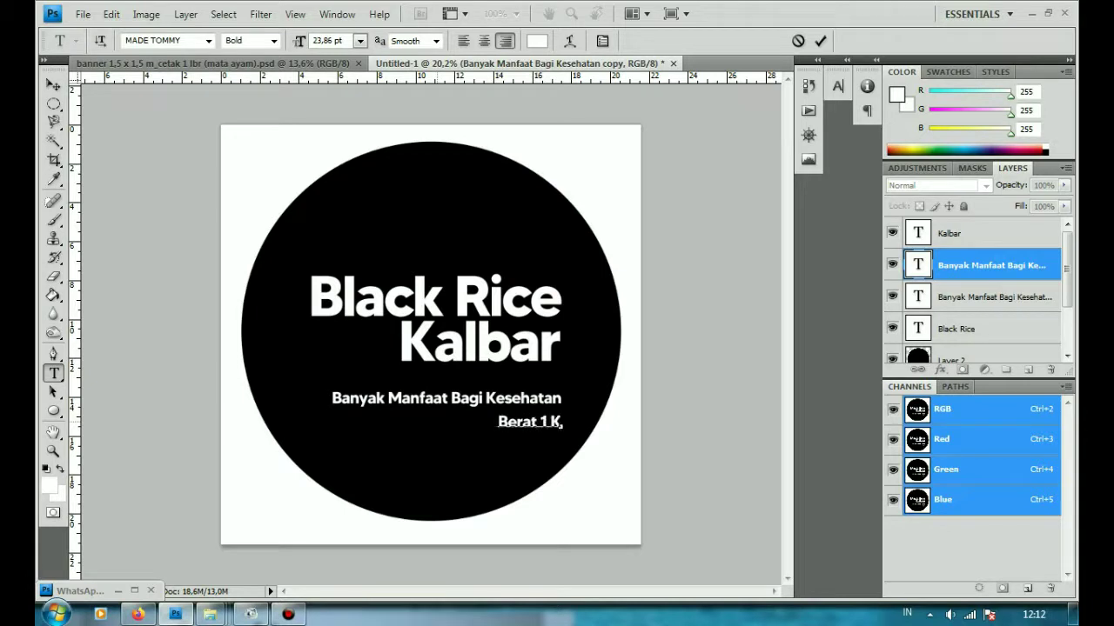
{"action": "type", "text": "G"}
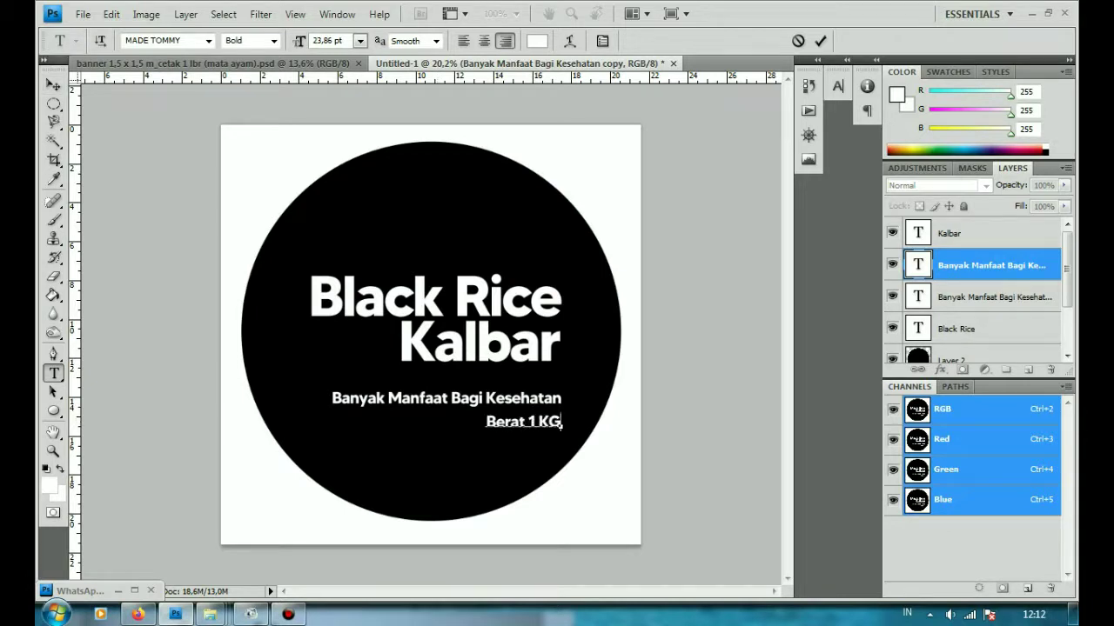
{"action": "key", "text": "ctrl+Return"}
{"action": "key", "text": "v"}
{"action": "left_click_drag", "start_coordinate": [523, 422], "coordinate": [430, 459]}
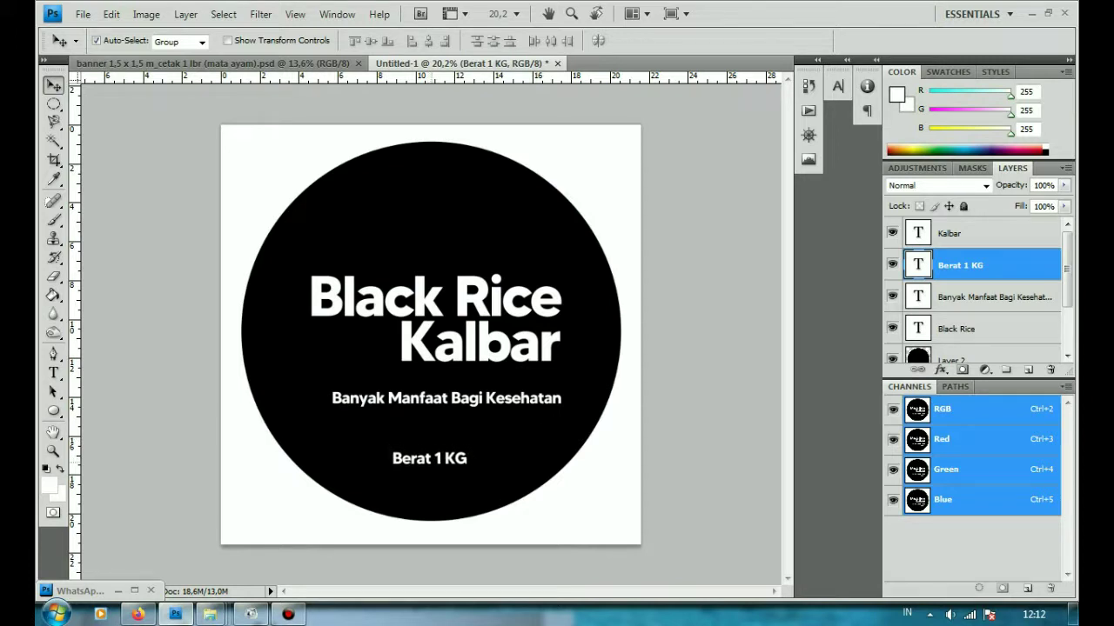
{"action": "key", "text": "alt+bracketleft"}
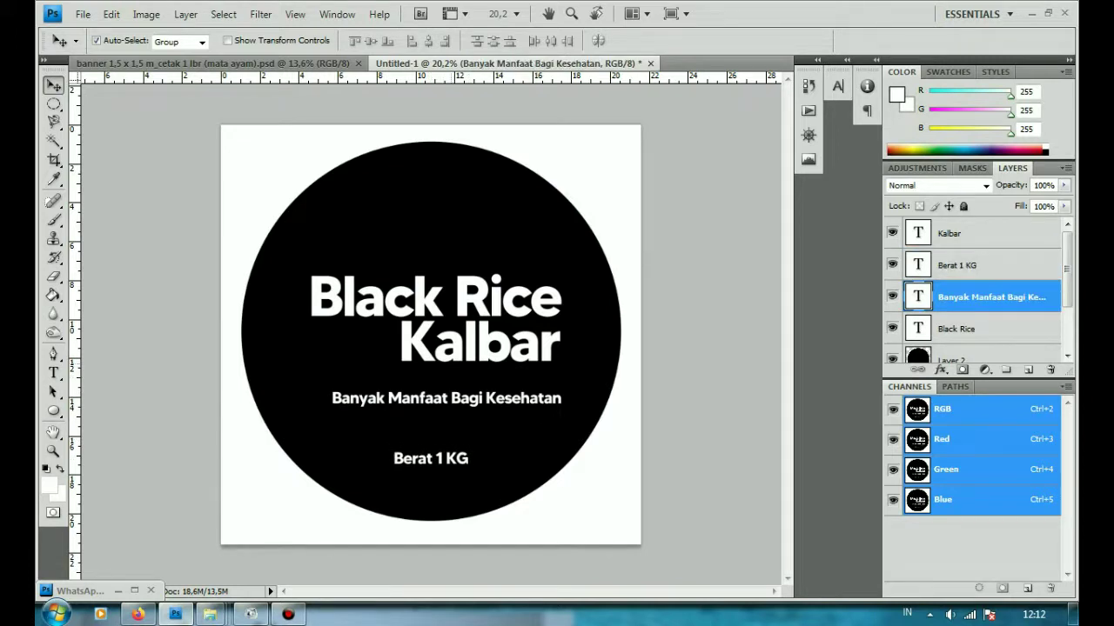
Add a new empty layer and switch to the web browser.
{"action": "key", "text": "ctrl+shift+n"}
{"action": "key", "text": "Return"}
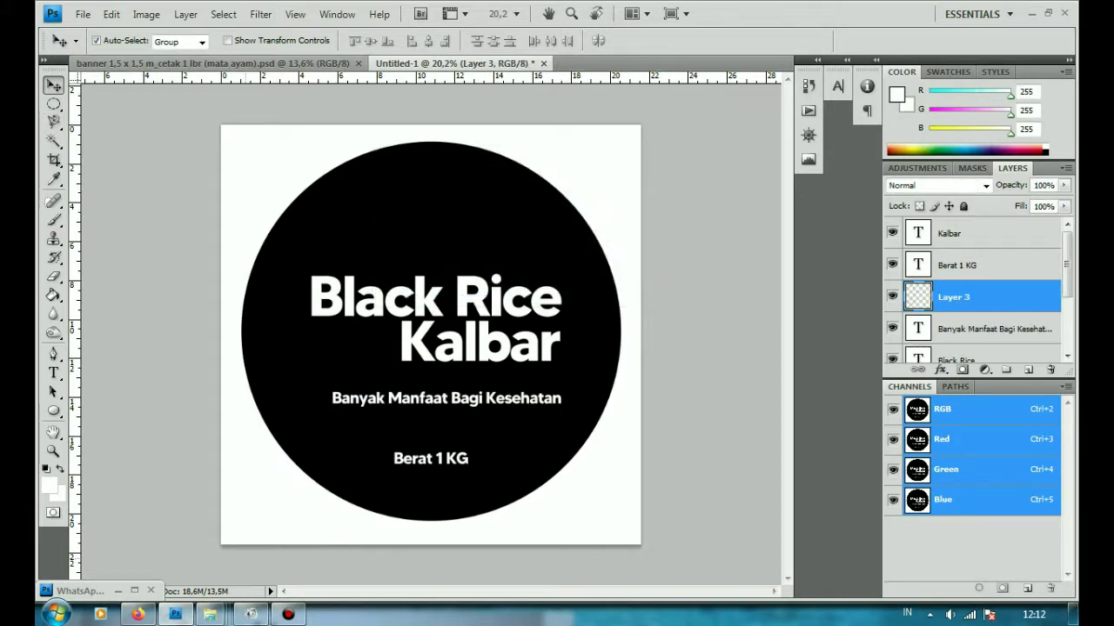
{"action": "left_click", "coordinate": [138, 614]}
Copy the full-size black-rice bowl photo from Google Images and return to Photoshop.
{"action": "left_click", "coordinate": [835, 14]}
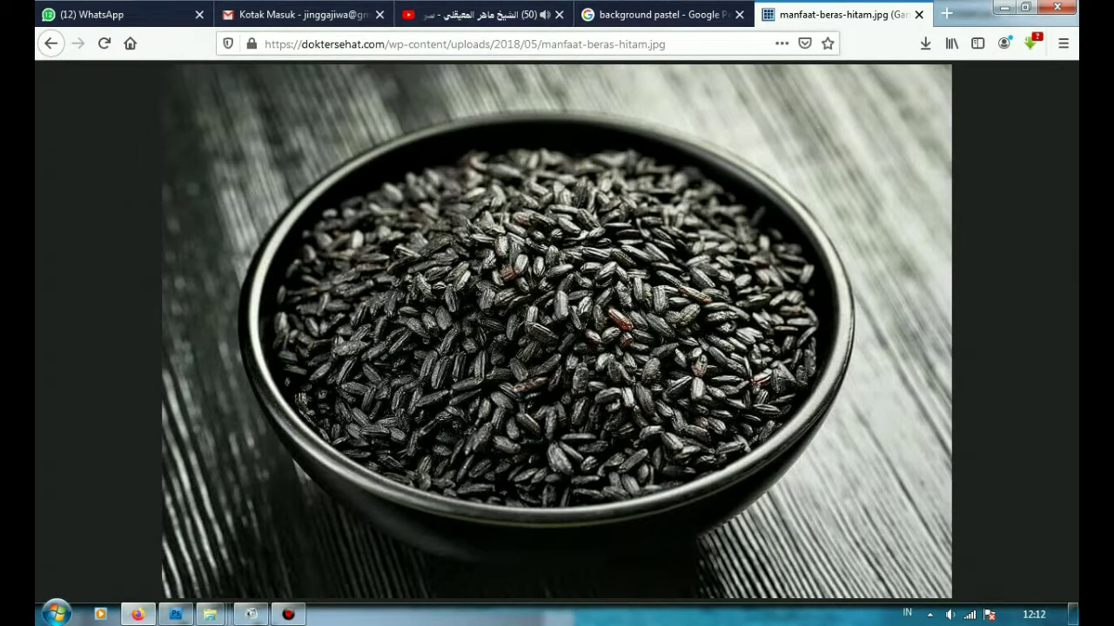
{"action": "right_click", "coordinate": [440, 223]}
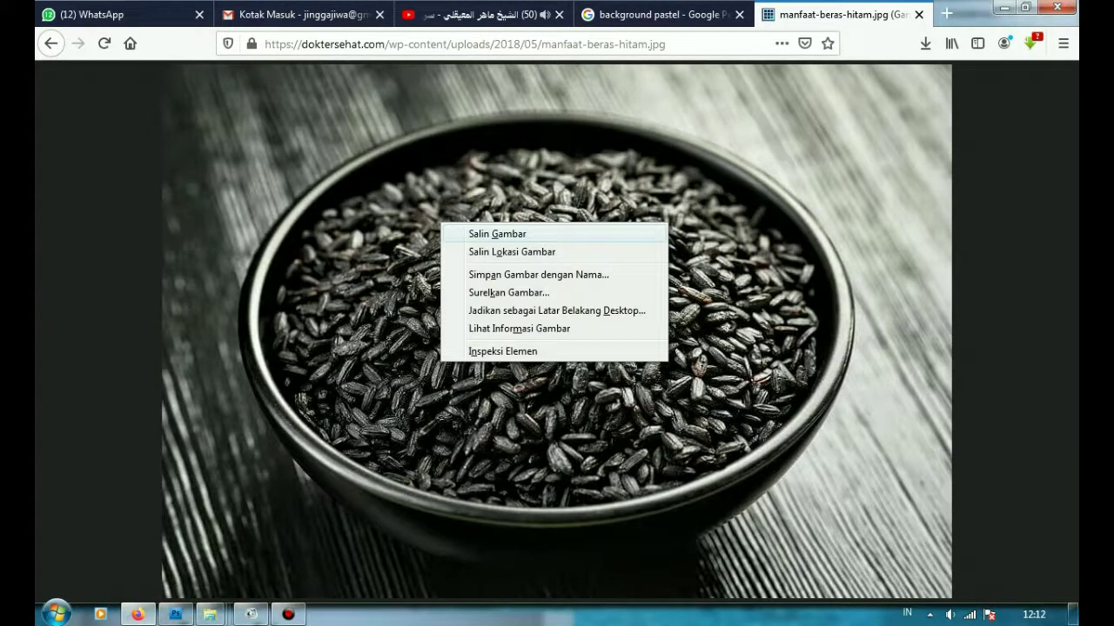
{"action": "left_click", "coordinate": [496, 233]}
{"action": "key", "text": "alt+Left"}
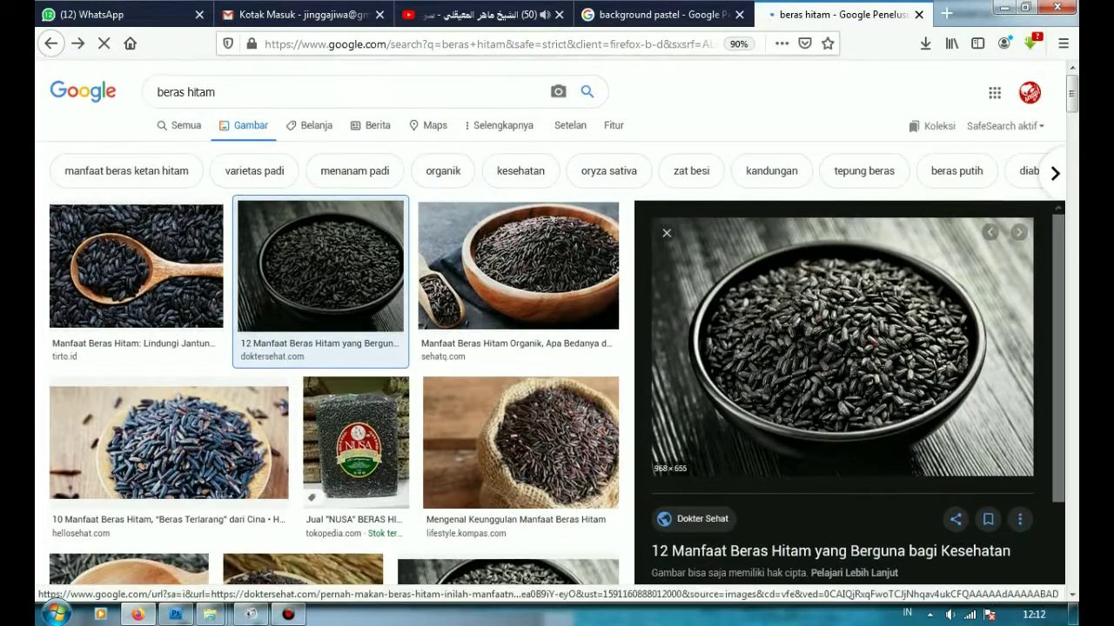
{"action": "right_click", "coordinate": [755, 322]}
{"action": "left_click", "coordinate": [792, 149]}
{"action": "right_click", "coordinate": [519, 286]}
{"action": "left_click", "coordinate": [575, 296]}
{"action": "left_click", "coordinate": [175, 614]}
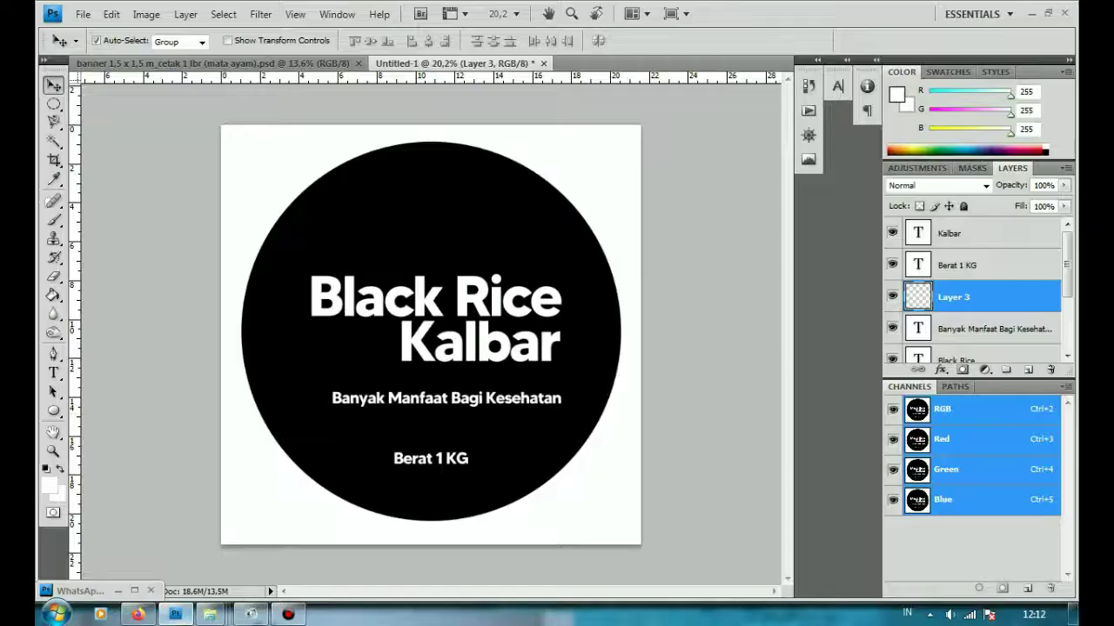
Paste the rice photo into Layer 3 and enlarge it over the circle's top.
{"action": "key", "text": "ctrl+v"}
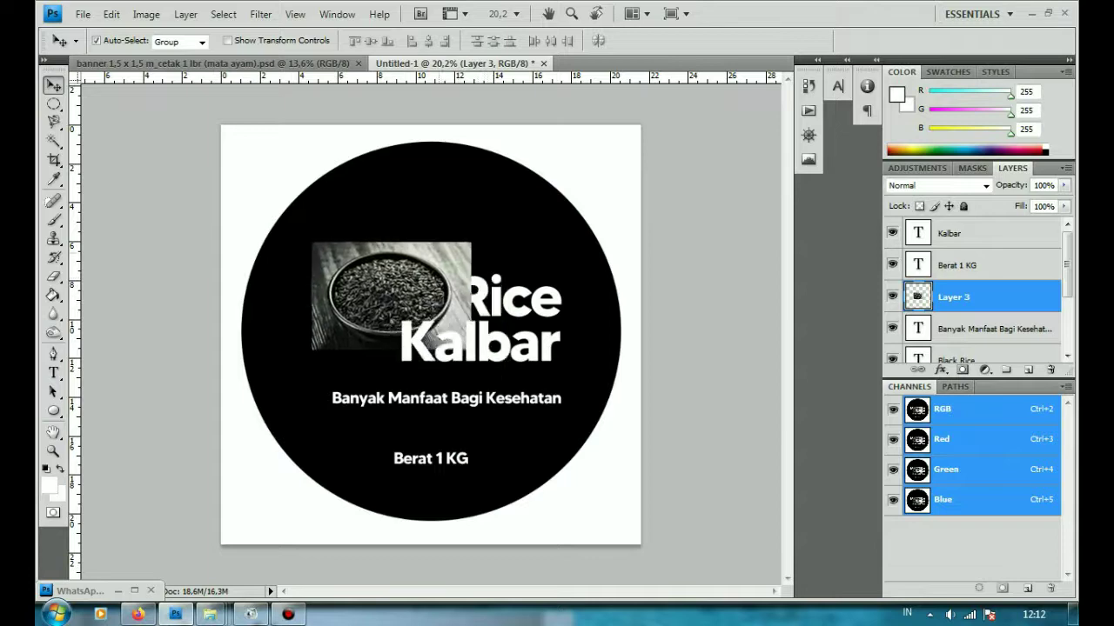
{"action": "left_click_drag", "start_coordinate": [344, 261], "coordinate": [317, 270]}
{"action": "key", "text": "ctrl+t"}
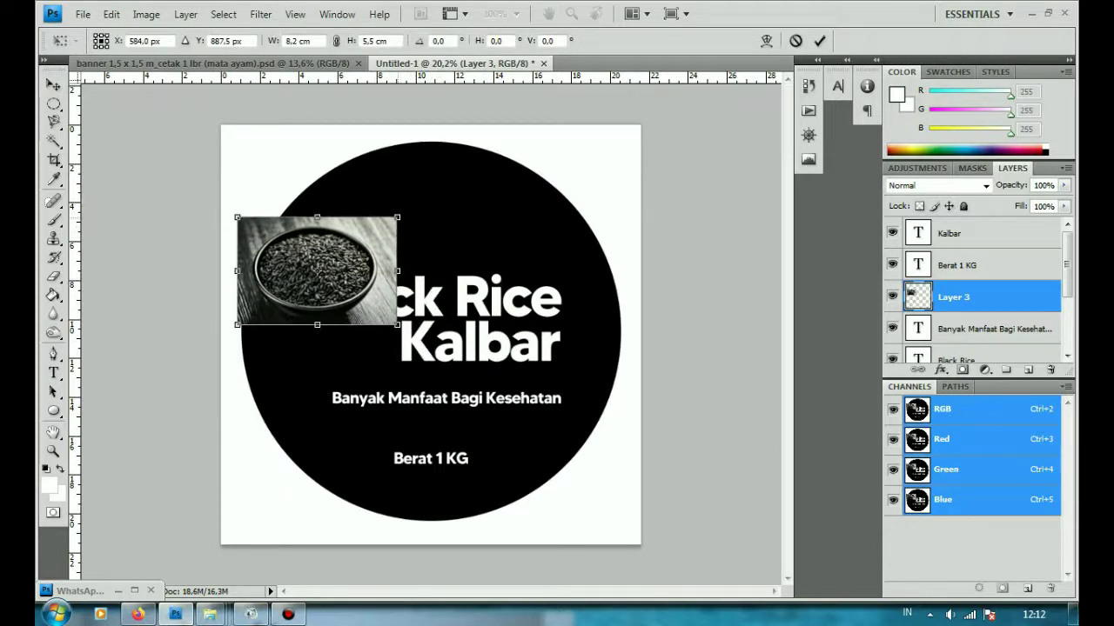
{"action": "left_click_drag", "start_coordinate": [397, 217], "coordinate": [505, 144]}
{"action": "mouse_move", "coordinate": [505, 324]}
{"action": "left_mouse_down"}
{"action": "mouse_move", "coordinate": [621, 391]}
{"action": "mouse_move", "coordinate": [639, 416]}
{"action": "left_mouse_up"}
{"action": "key", "text": "Return"}
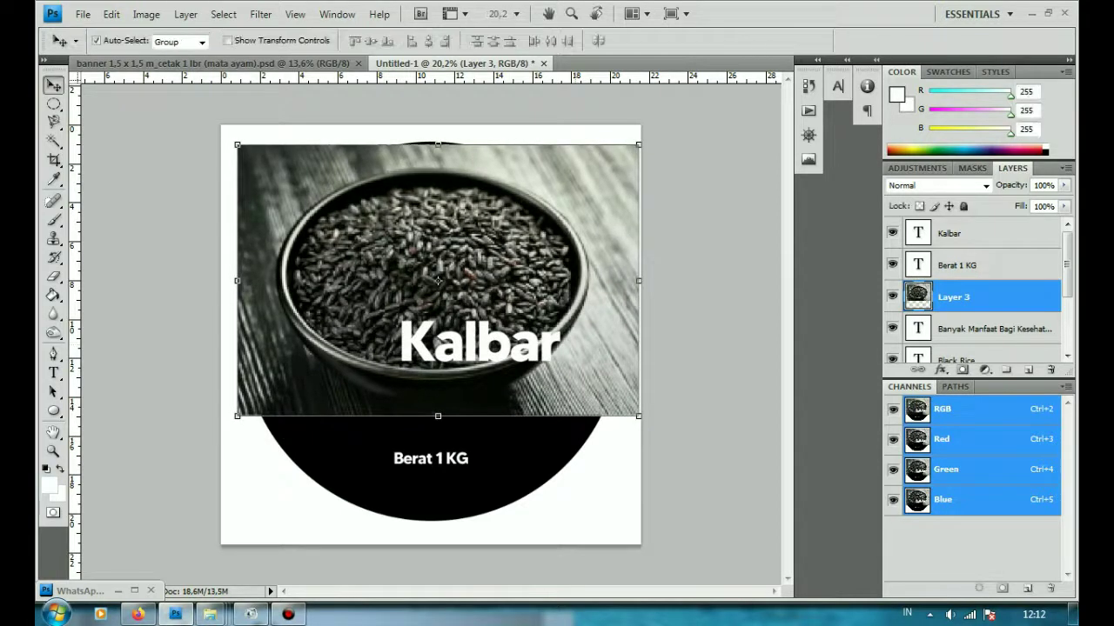
{"action": "left_click_drag", "start_coordinate": [438, 280], "coordinate": [436, 273]}
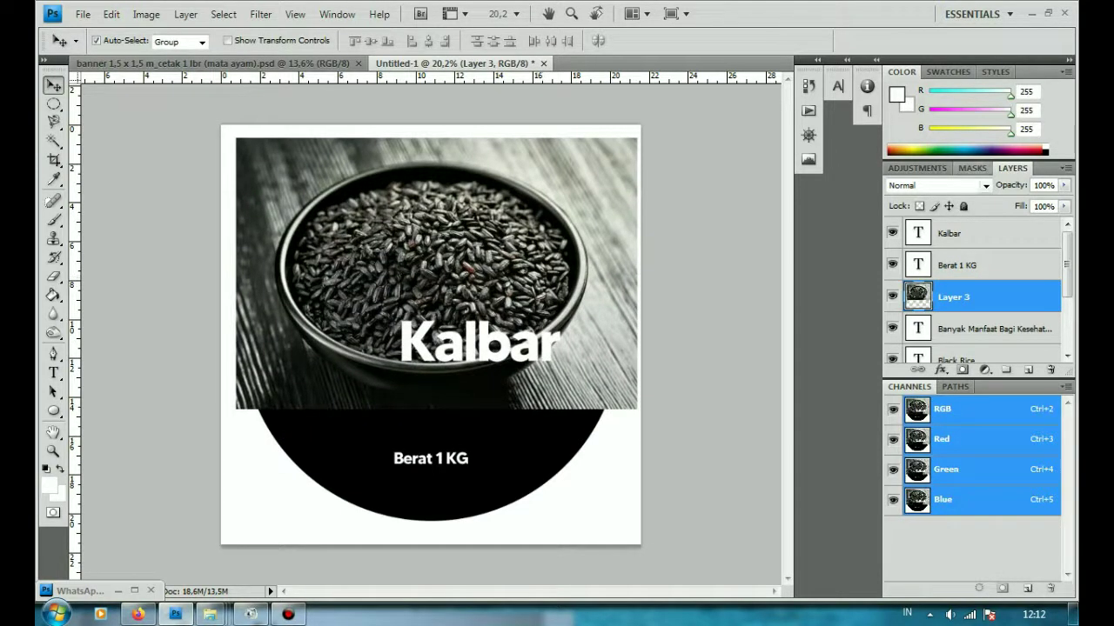
Fade the rice photo layer to 44% opacity.
{"action": "left_click", "coordinate": [1063, 185]}
{"action": "left_click_drag", "start_coordinate": [1062, 201], "coordinate": [1017, 201]}
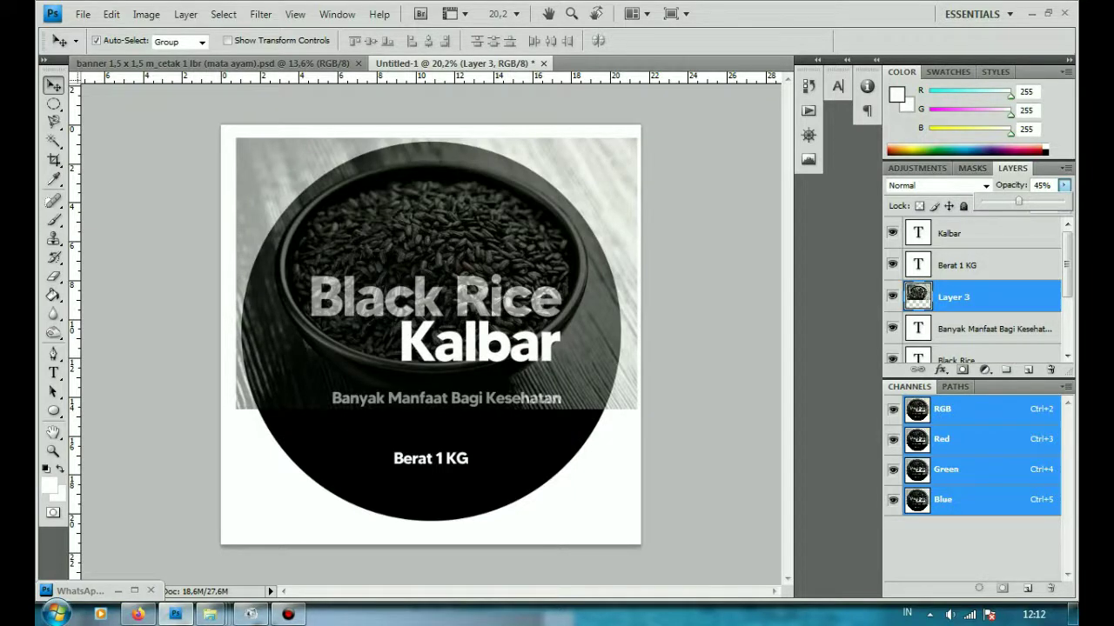
{"action": "key", "text": "Return"}
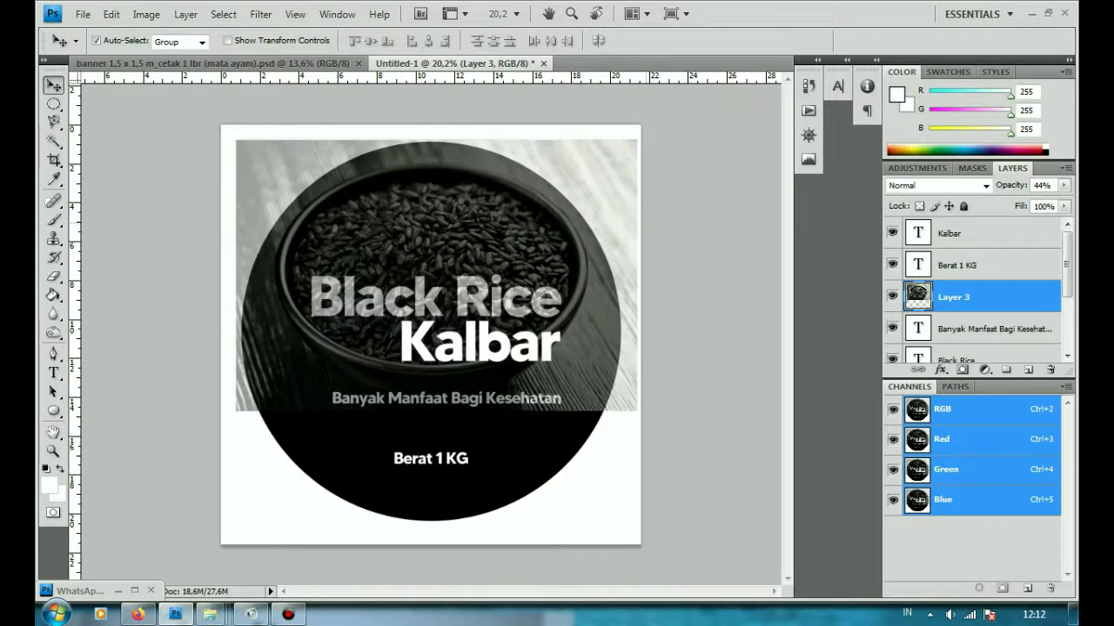
{"action": "scroll", "coordinate": [974, 291], "scroll_direction": "down", "scroll_amount": 3}
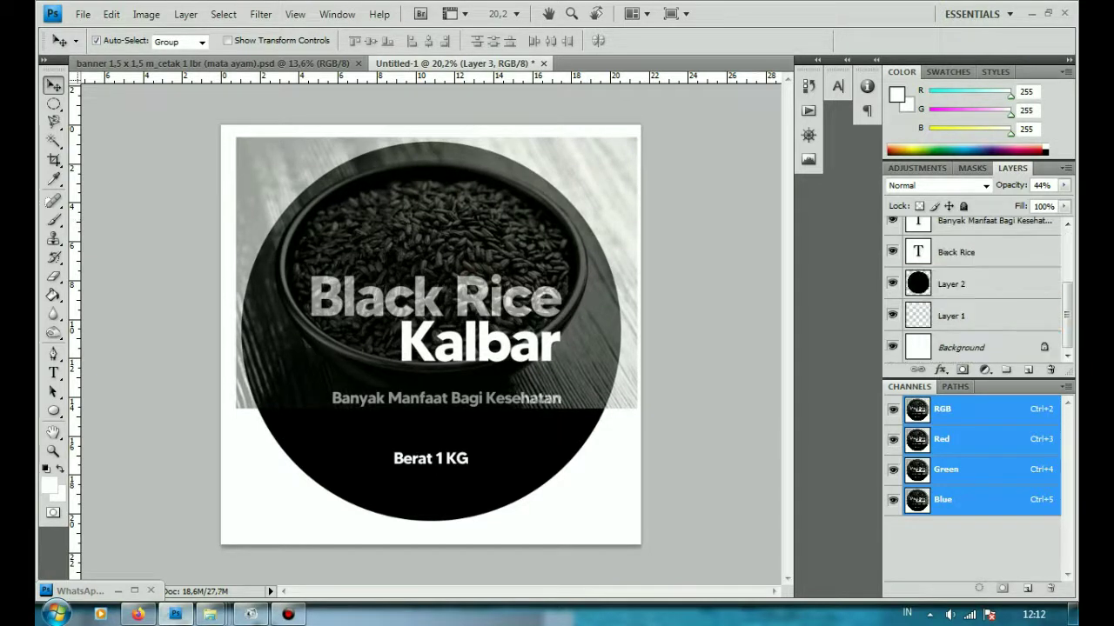
{"action": "left_click", "coordinate": [957, 284]}
Delete the part of the rice photo lying outside the black circle.
{"action": "key", "text": "w"}
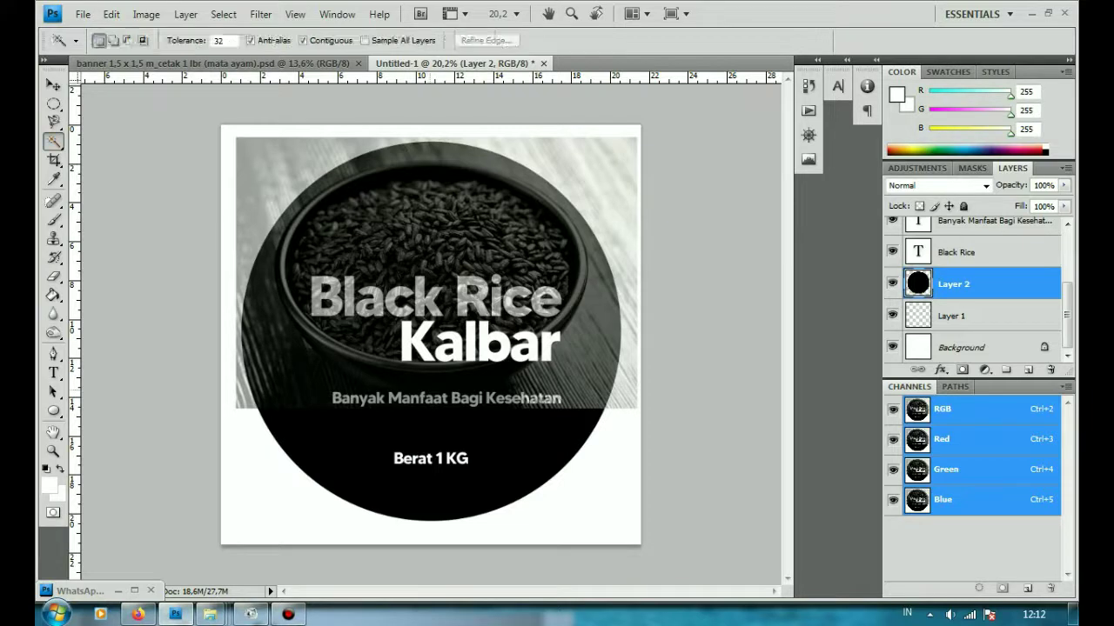
{"action": "left_click", "coordinate": [431, 488]}
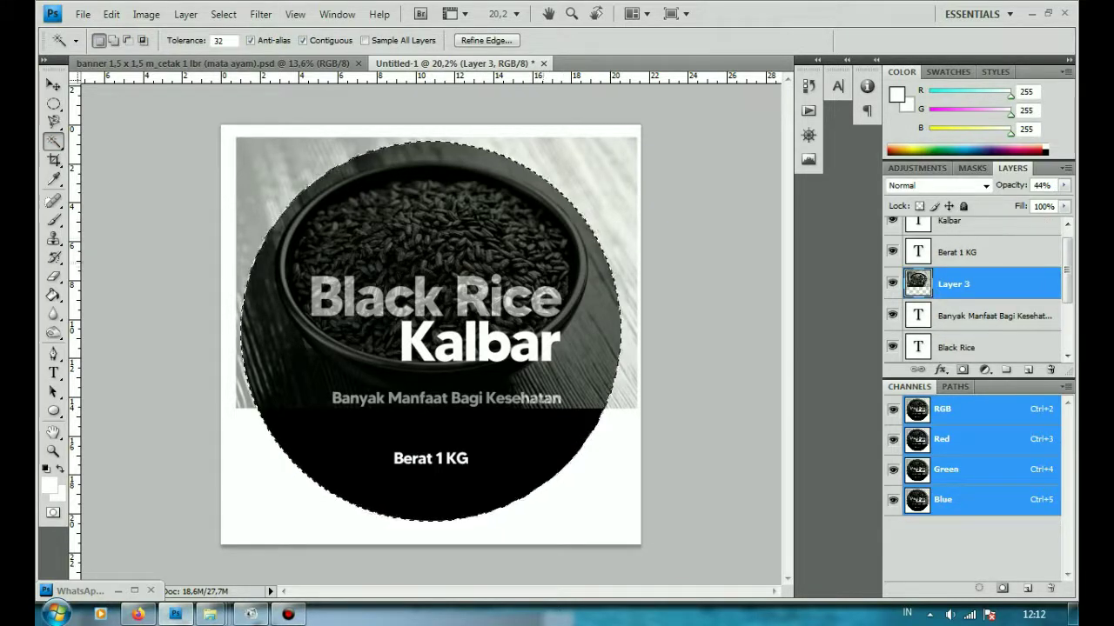
{"action": "right_click", "coordinate": [550, 241]}
{"action": "left_click", "coordinate": [607, 371]}
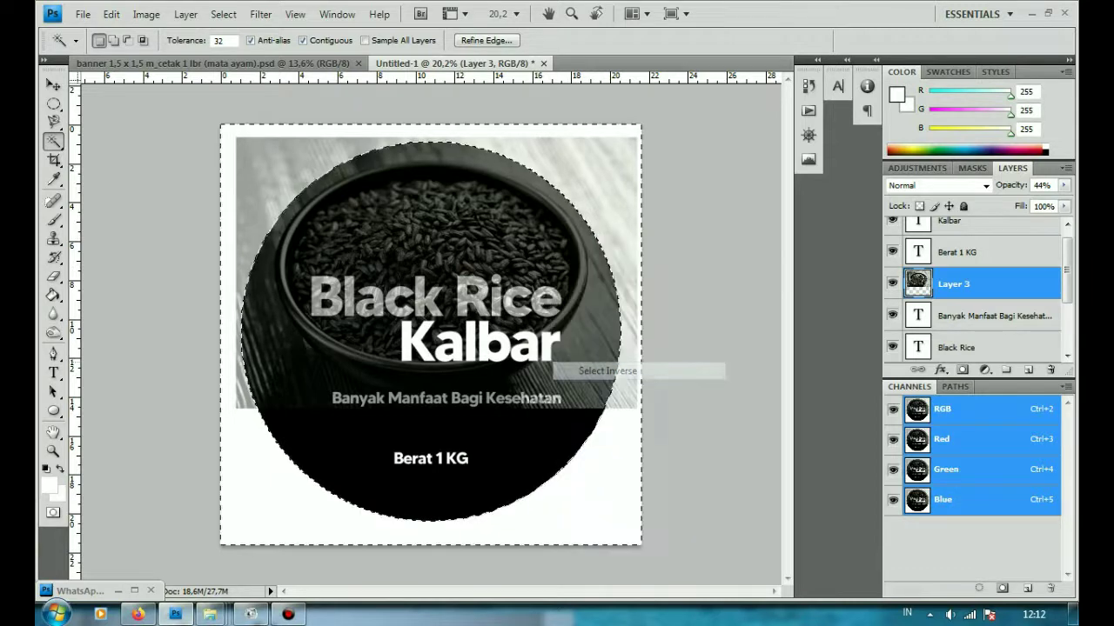
{"action": "key", "text": "Delete"}
{"action": "key", "text": "ctrl+d"}
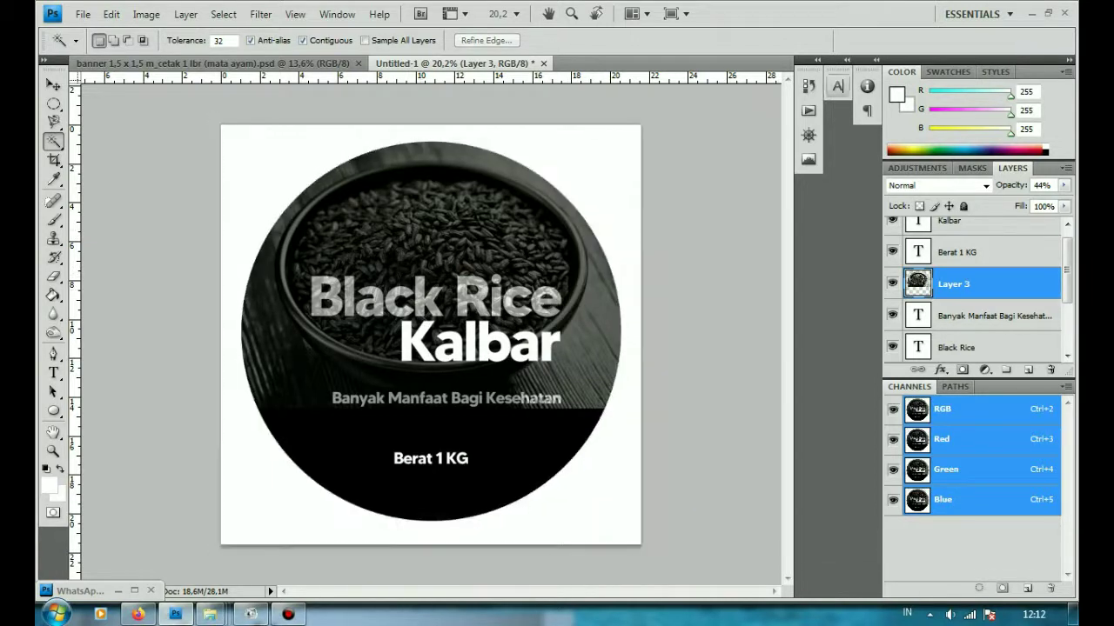
Restore the photo to 100% opacity and move its layer below the text.
{"action": "left_click", "coordinate": [1063, 185]}
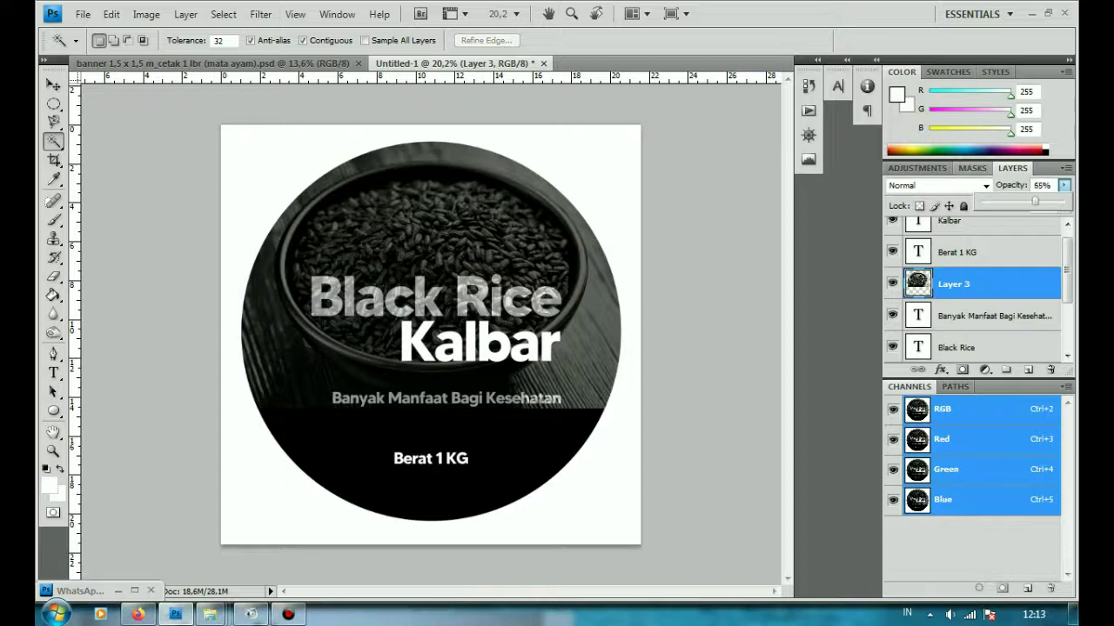
{"action": "left_click_drag", "start_coordinate": [1025, 201], "coordinate": [1063, 201]}
{"action": "key", "text": "v"}
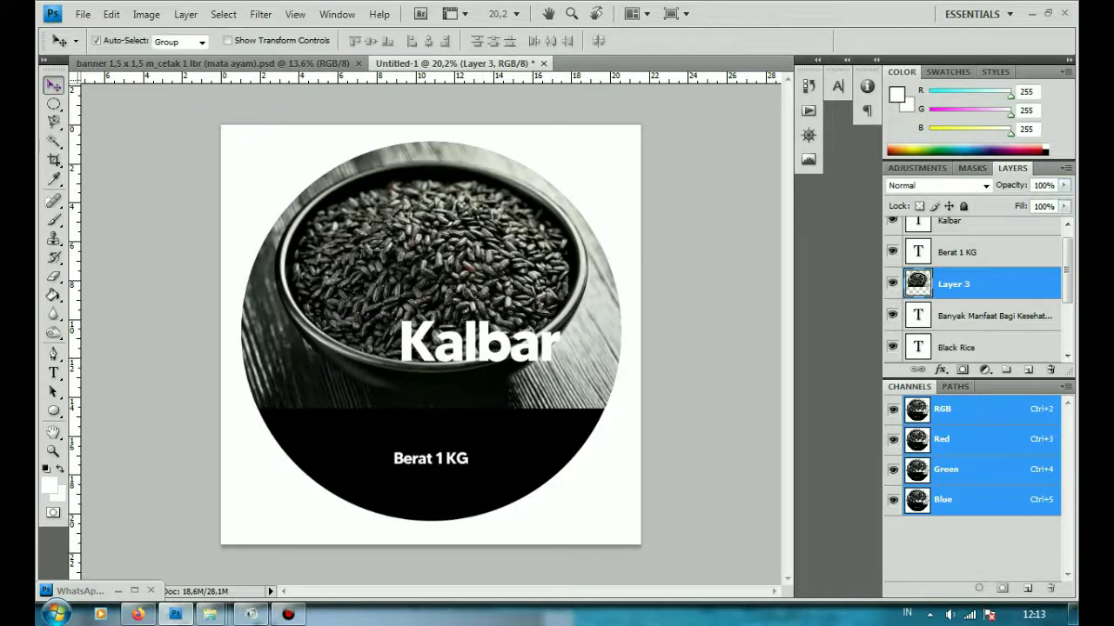
{"action": "left_click_drag", "start_coordinate": [953, 284], "coordinate": [953, 332]}
{"action": "left_click_drag", "start_coordinate": [953, 284], "coordinate": [953, 332]}
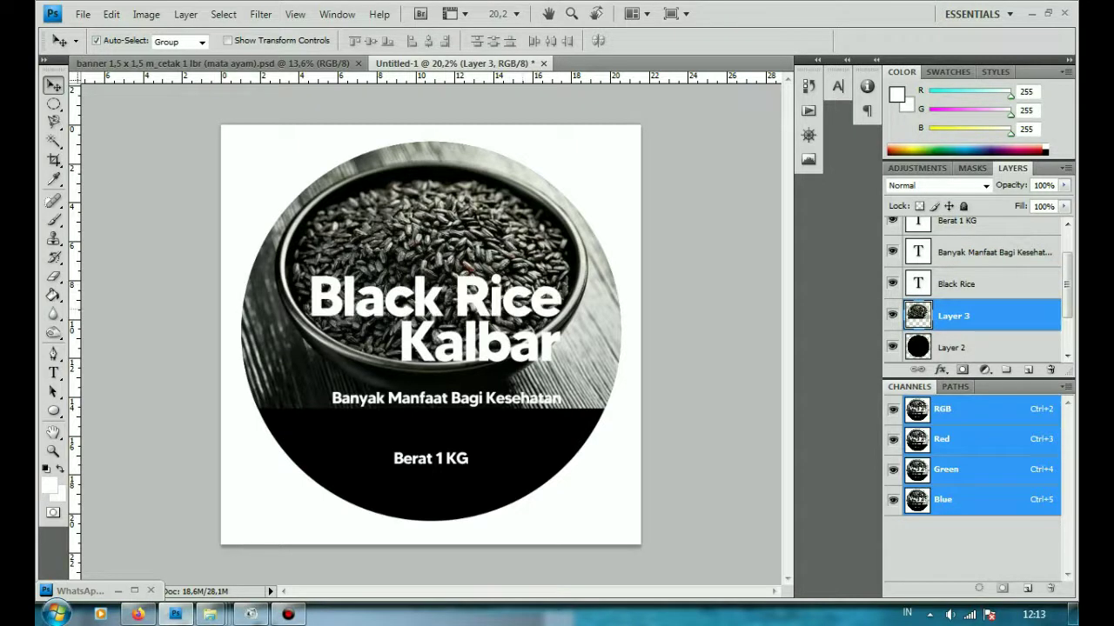
Erase the photo's lower edge into the black circle with a size-250 eraser.
{"action": "left_click", "coordinate": [53, 277]}
{"action": "key", "text": "bracketright"}
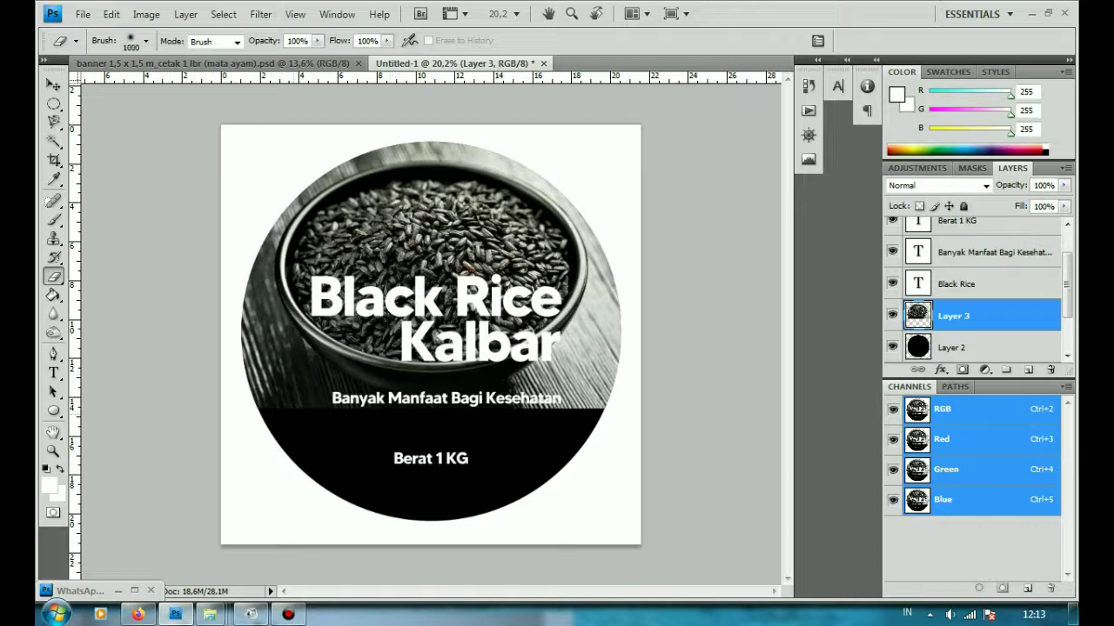
{"action": "mouse_move", "coordinate": [253, 427]}
{"action": "left_mouse_down"}
{"action": "mouse_move", "coordinate": [609, 426]}
{"action": "mouse_move", "coordinate": [600, 348]}
{"action": "left_mouse_up"}
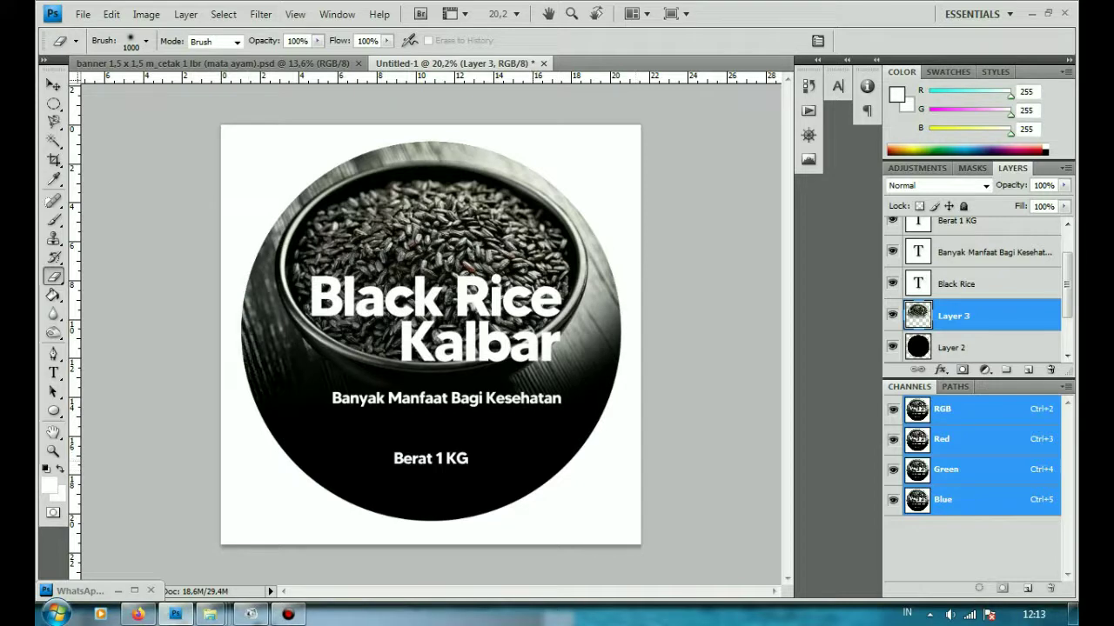
Shift the Black Rice/Kalbar heading slightly, and move the tagline and Berat 1 KG lower.
{"action": "key", "text": "v"}
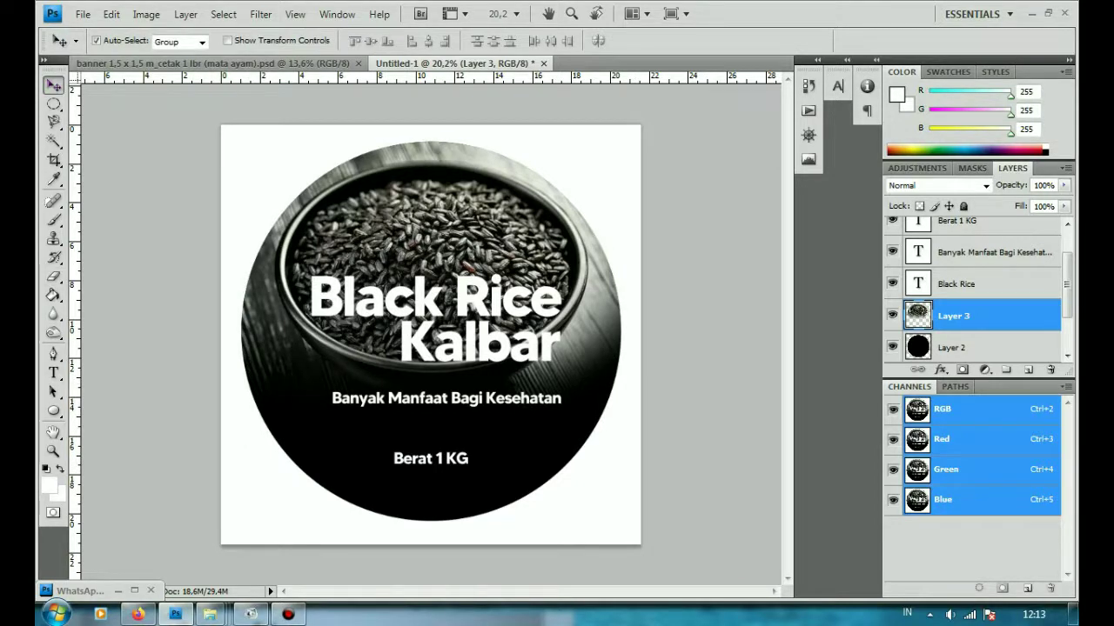
{"action": "left_click", "coordinate": [435, 296]}
{"action": "left_click", "coordinate": [461, 344], "text": "shift"}
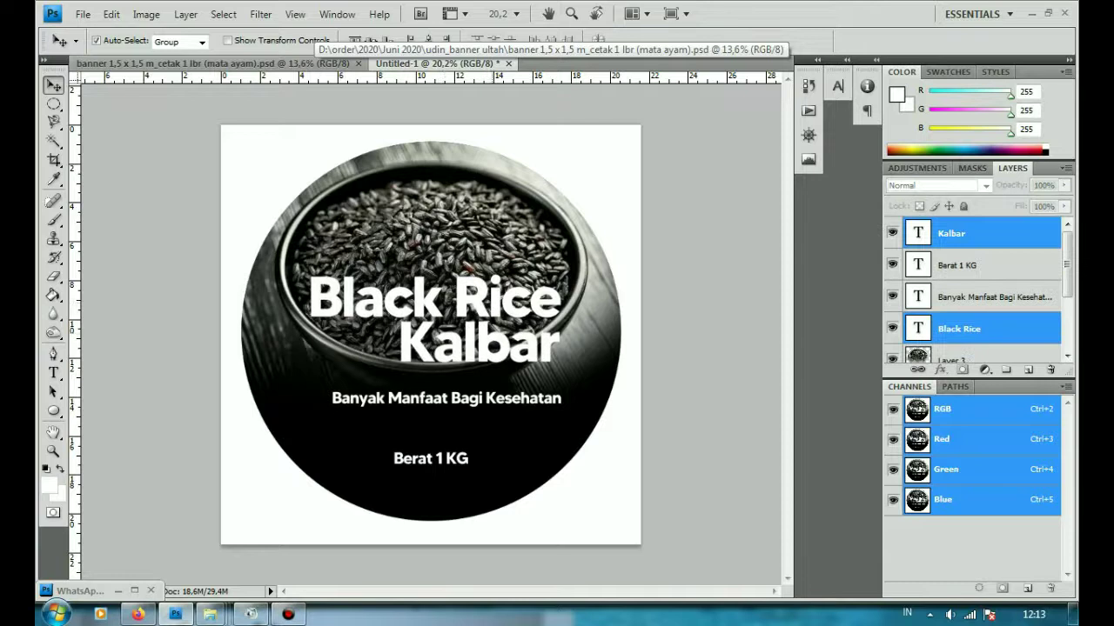
{"action": "left_click_drag", "start_coordinate": [435, 300], "coordinate": [426, 309]}
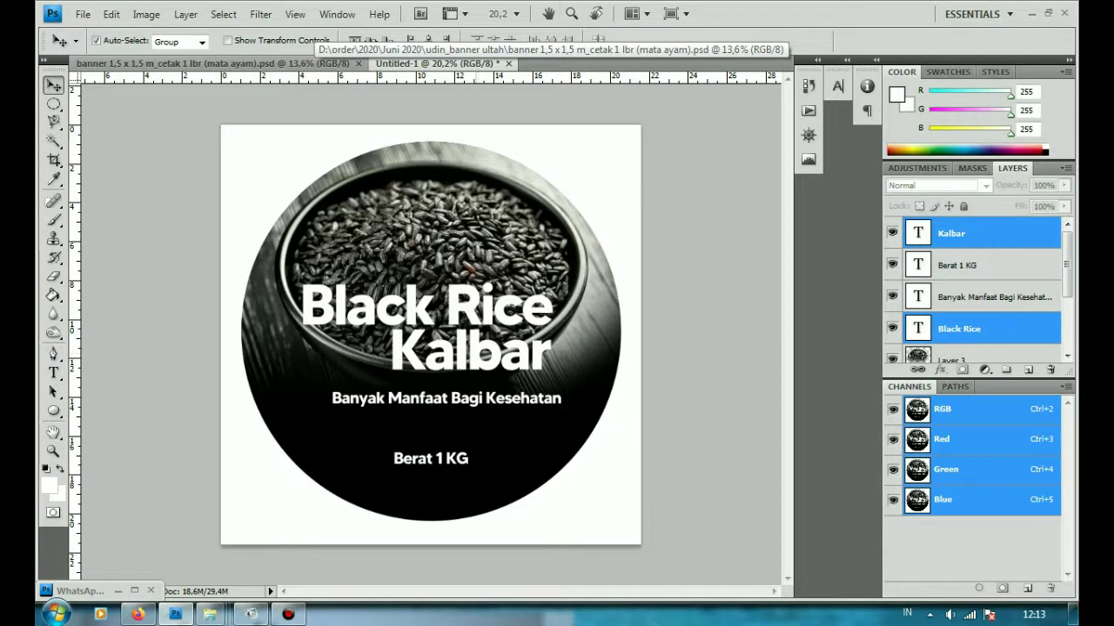
{"action": "left_click_drag", "start_coordinate": [430, 458], "coordinate": [430, 478]}
{"action": "left_click_drag", "start_coordinate": [446, 398], "coordinate": [435, 428]}
Move the Black Rice and Kalbar heading further down toward the tagline.
{"action": "left_click", "coordinate": [470, 348]}
{"action": "left_click", "coordinate": [427, 304], "text": "shift"}
{"action": "left_click_drag", "start_coordinate": [426, 305], "coordinate": [427, 344]}
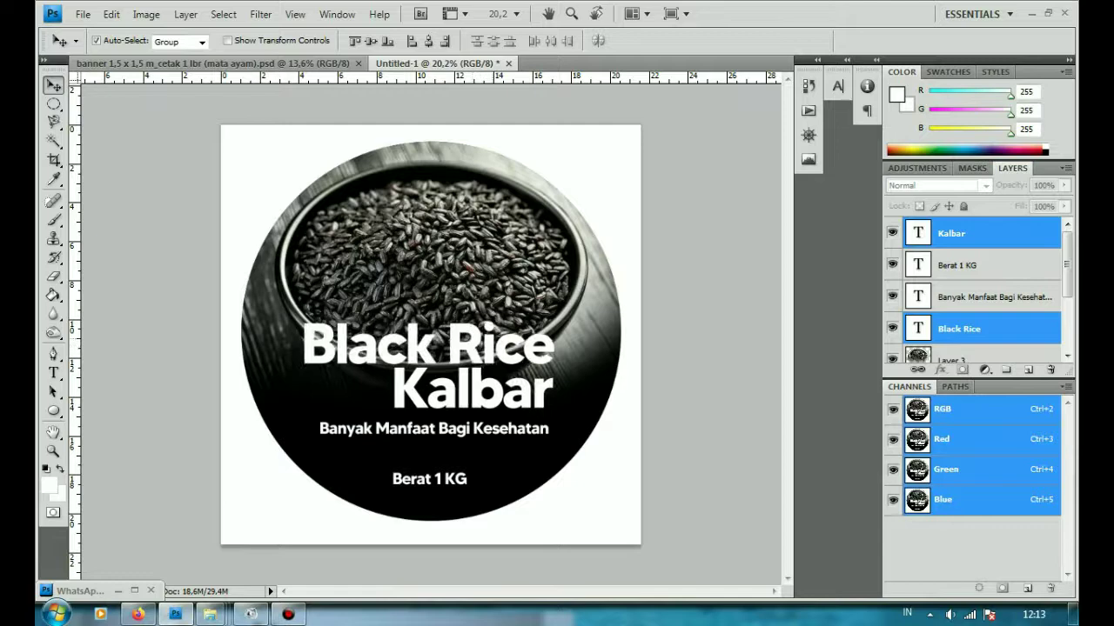
{"action": "left_click", "coordinate": [497, 341]}
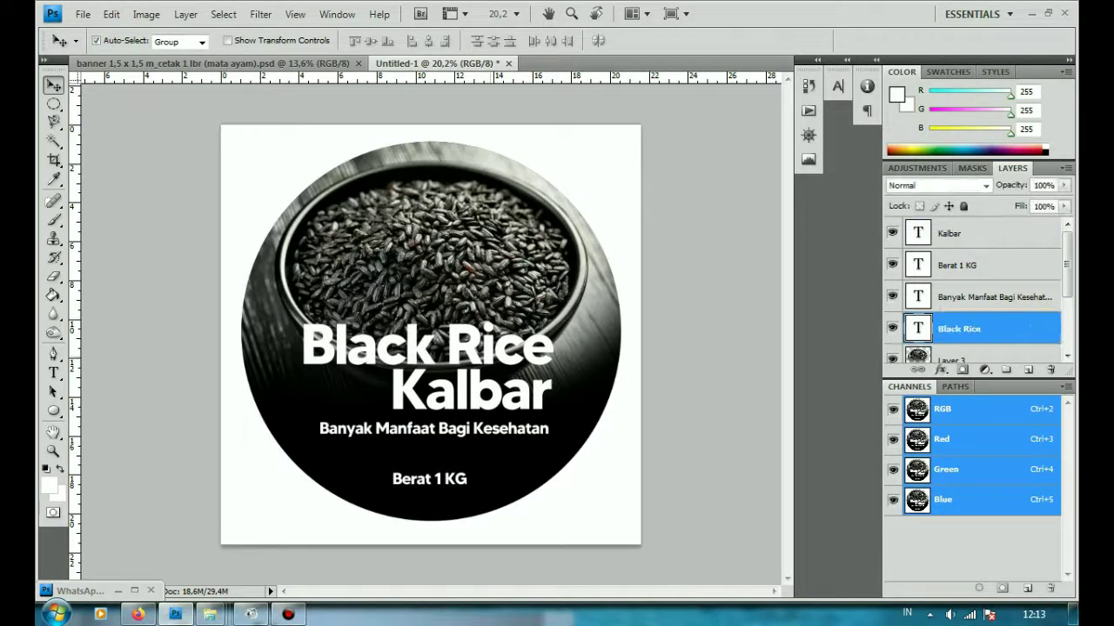
{"action": "right_click", "coordinate": [975, 329]}
Give Black Rice a drop shadow (distance 18, spread 31, size 76) and 15 px black stroke.
{"action": "left_click", "coordinate": [870, 145]}
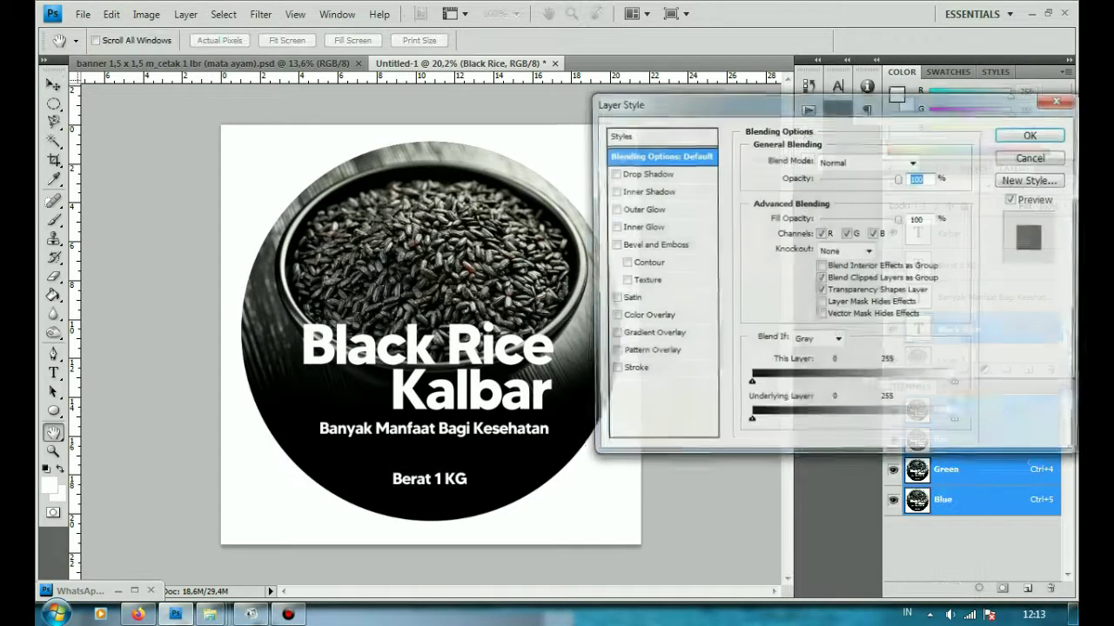
{"action": "left_click", "coordinate": [631, 371]}
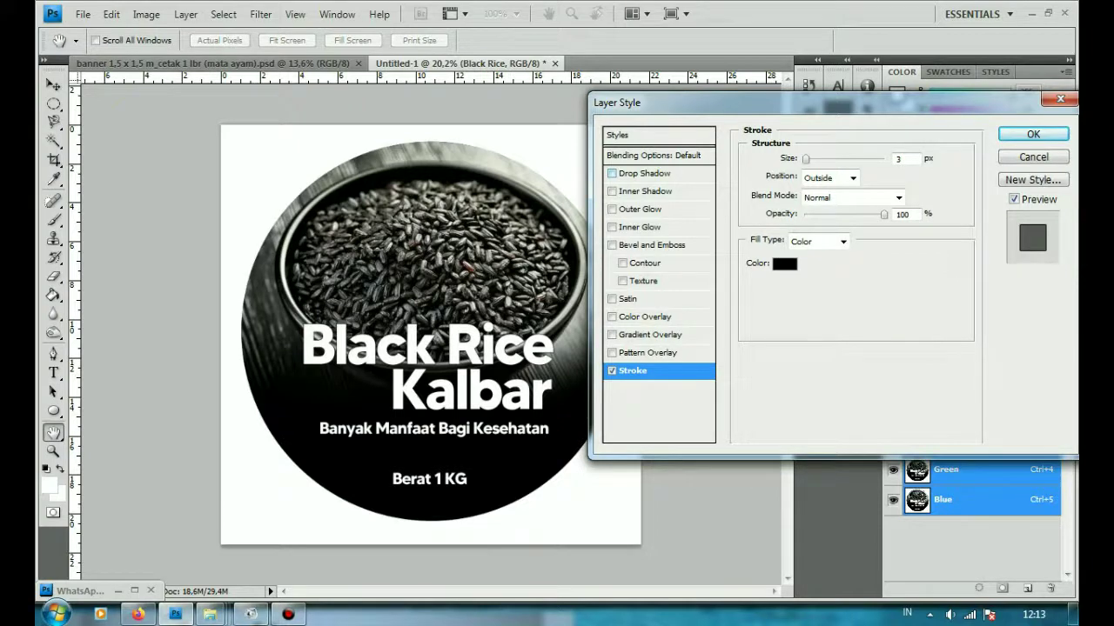
{"action": "left_click", "coordinate": [644, 173]}
{"action": "mouse_move", "coordinate": [813, 261]}
{"action": "left_mouse_down"}
{"action": "mouse_move", "coordinate": [831, 260]}
{"action": "mouse_move", "coordinate": [818, 242]}
{"action": "mouse_move", "coordinate": [828, 244]}
{"action": "left_mouse_up"}
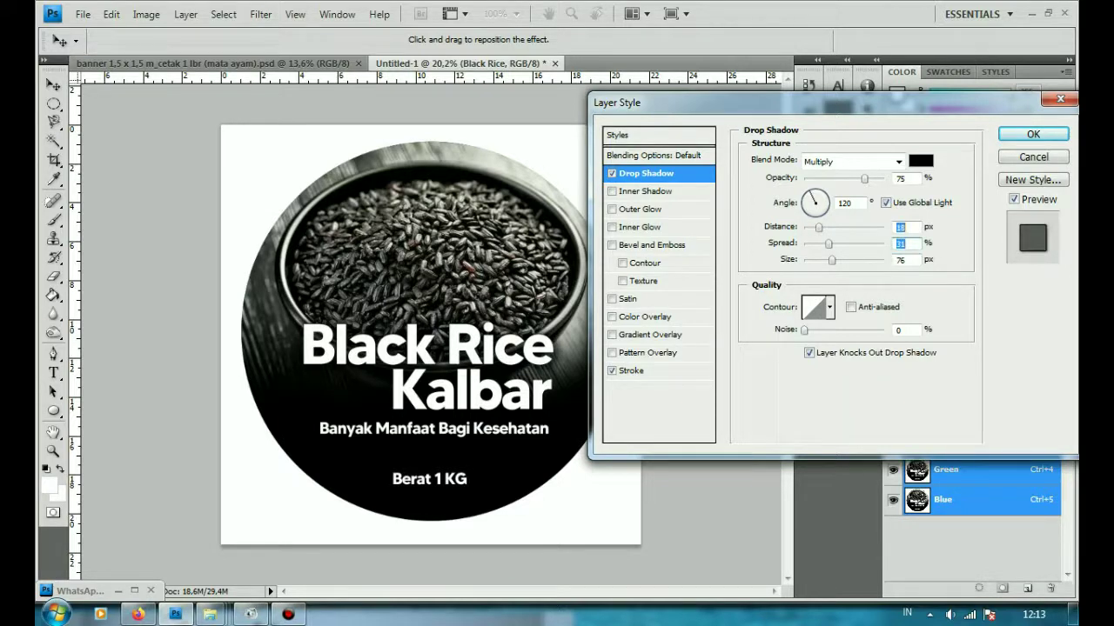
{"action": "left_click_drag", "start_coordinate": [864, 179], "coordinate": [876, 178]}
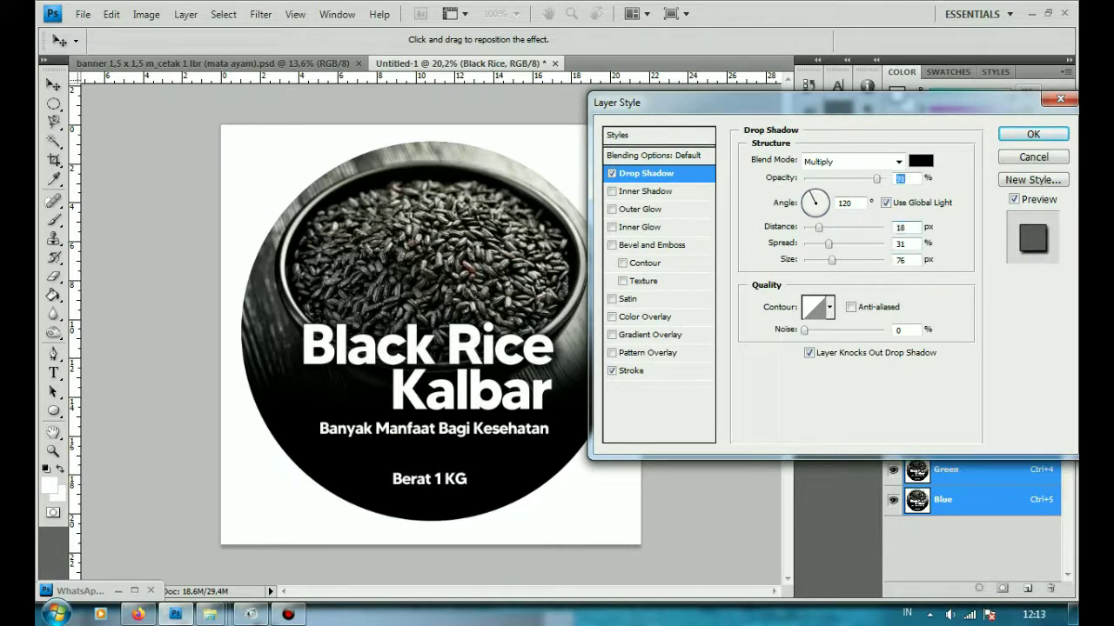
{"action": "left_click", "coordinate": [633, 370]}
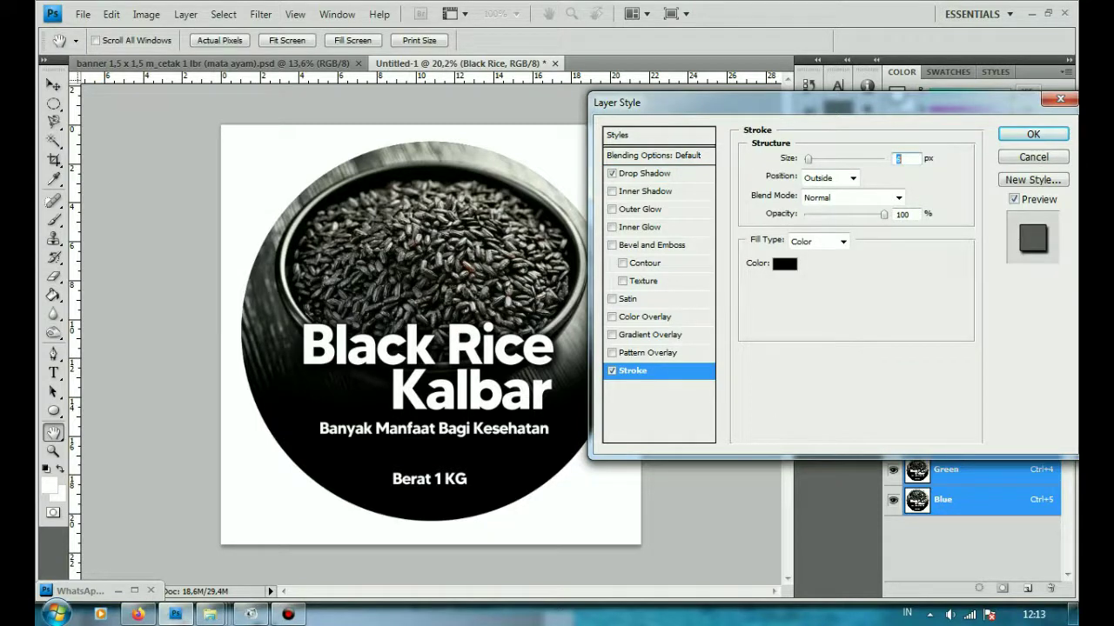
{"action": "key", "text": "Up"}
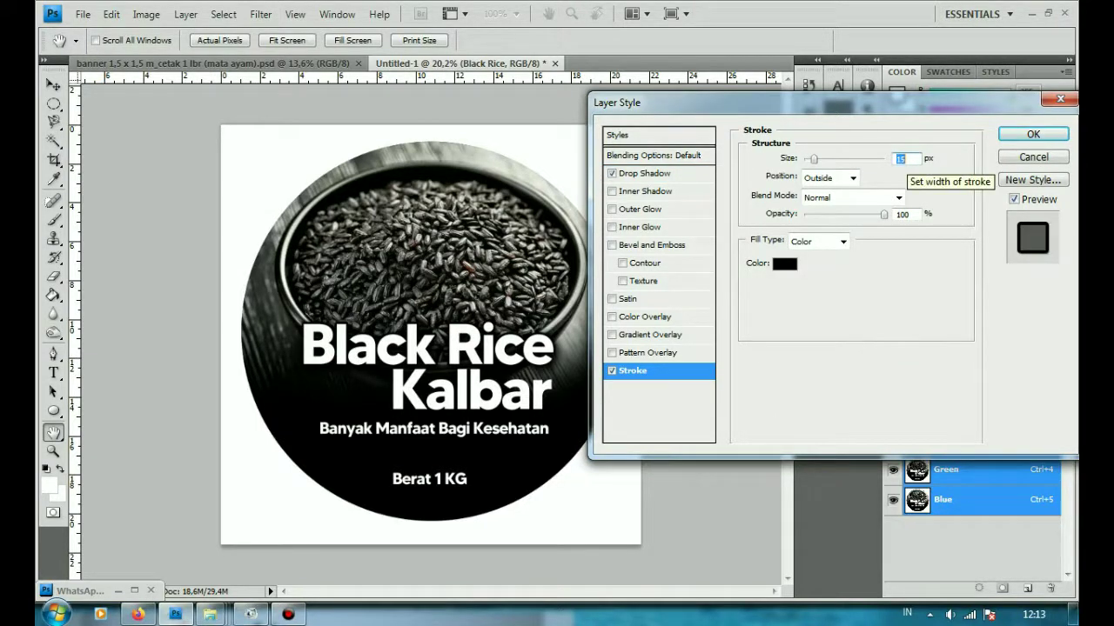
{"action": "key", "text": "Return"}
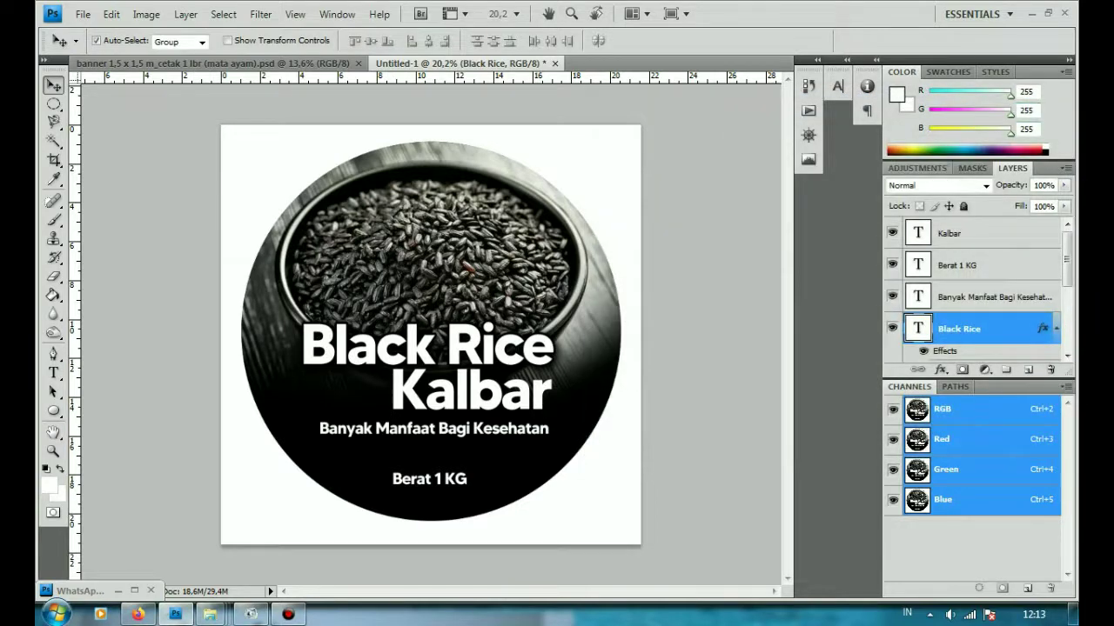
{"action": "right_click", "coordinate": [994, 329]}
{"action": "key", "text": "Escape"}
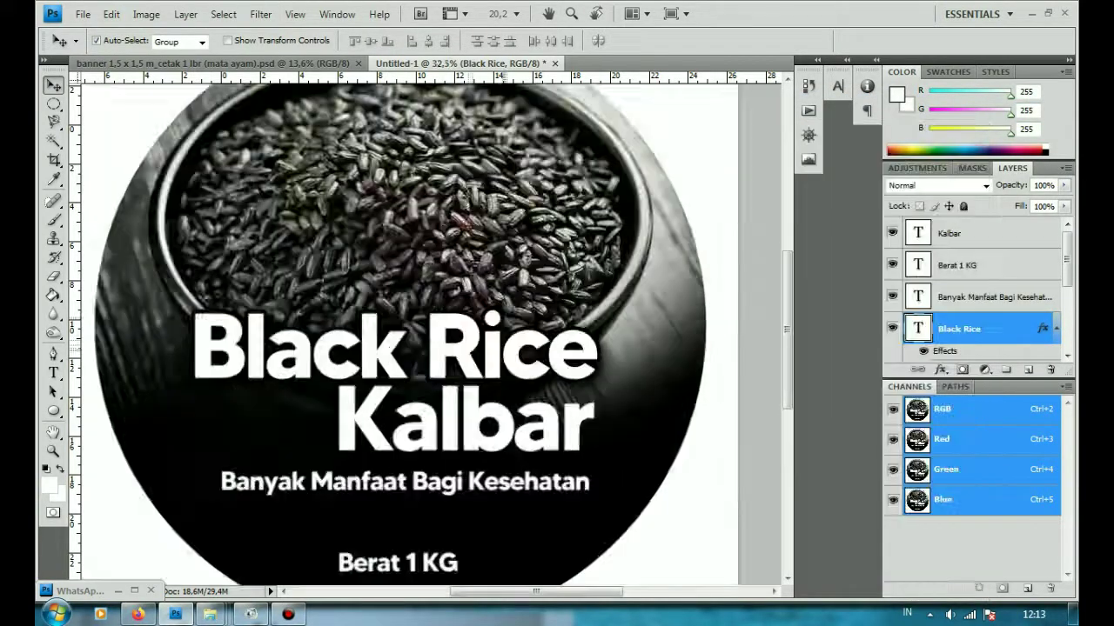
{"action": "scroll", "coordinate": [477, 355], "scroll_direction": "up", "scroll_amount": 2}
{"action": "scroll", "coordinate": [431, 335], "scroll_direction": "down", "scroll_amount": 1}
{"action": "scroll", "coordinate": [430, 335], "scroll_direction": "down", "scroll_amount": 1}
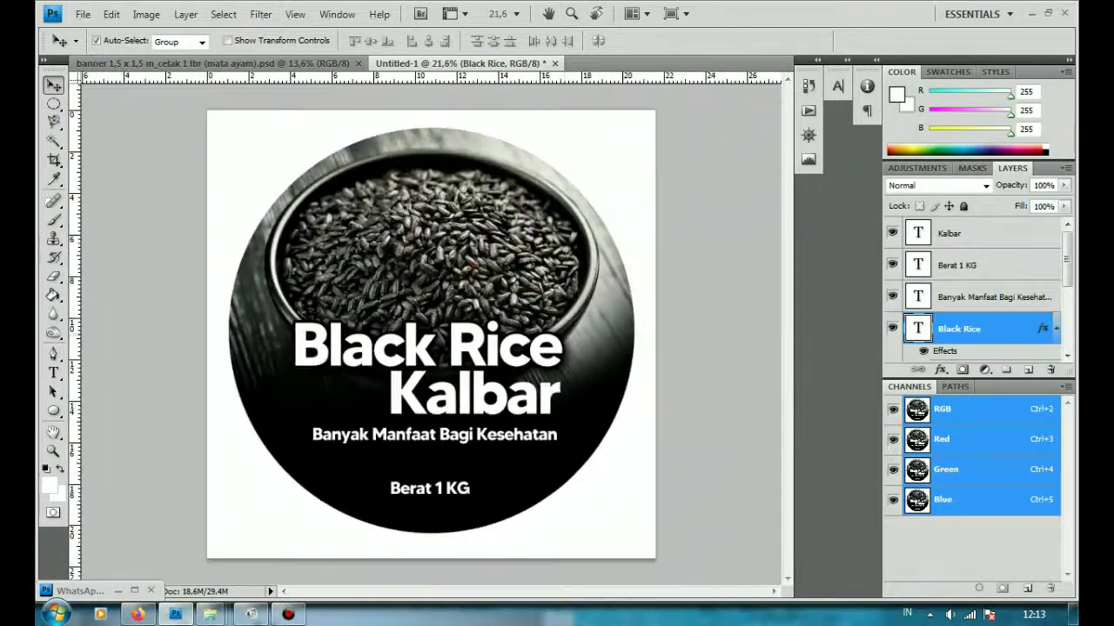
{"action": "key", "text": "alt+bracketleft"}
{"action": "left_click", "coordinate": [53, 373]}
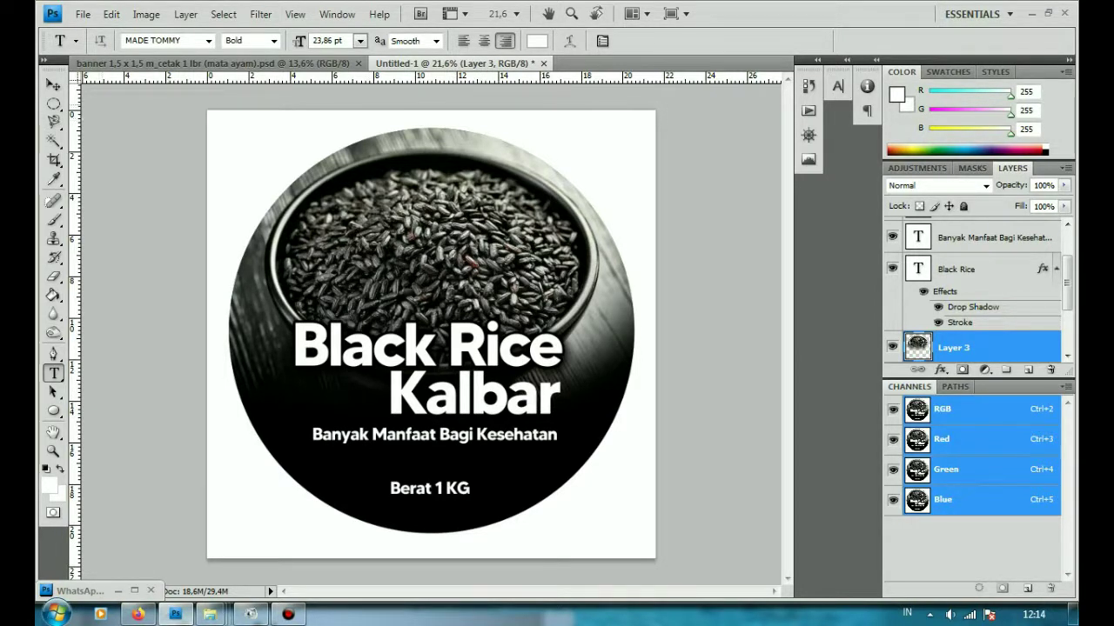
{"action": "key", "text": "v"}
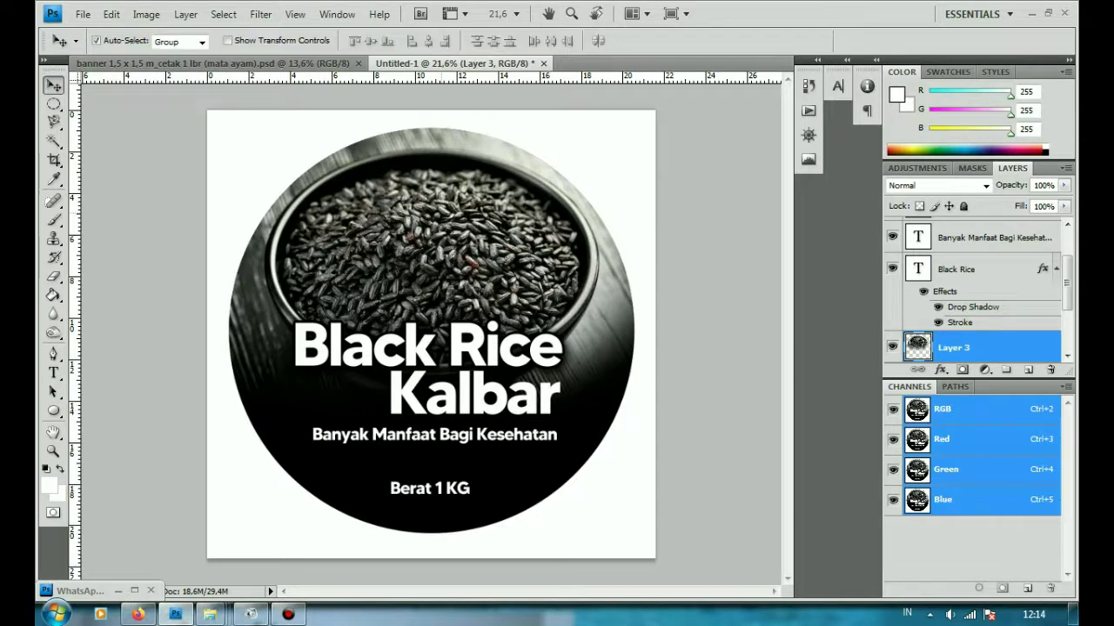
Erase more of the bowl photo's upper area and right rim on Layer 3.
{"action": "left_click", "coordinate": [54, 277]}
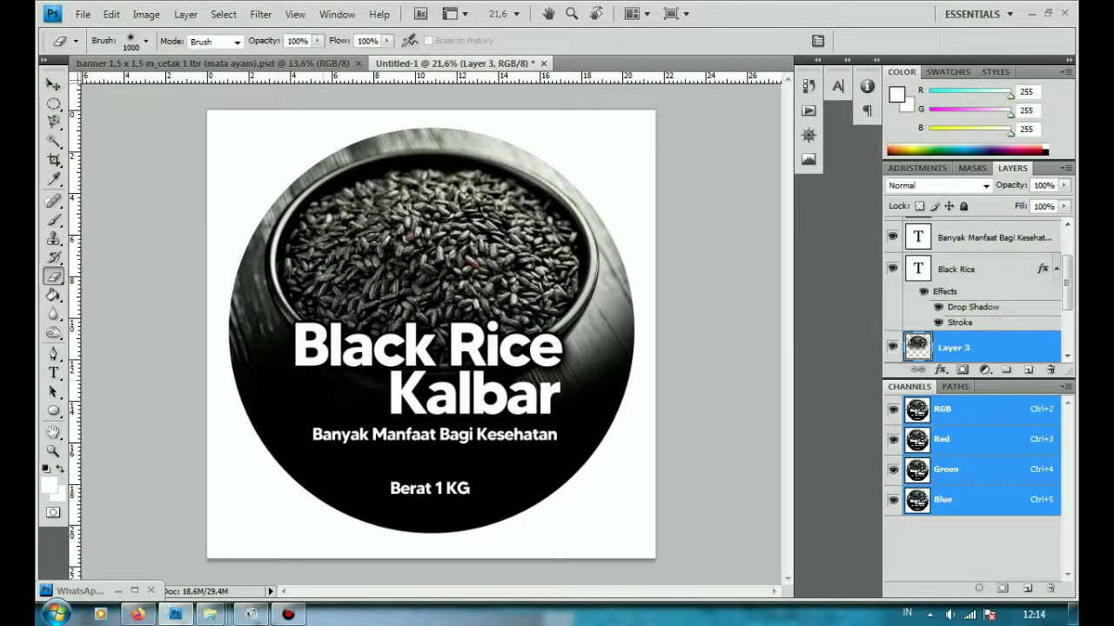
{"action": "left_click_drag", "start_coordinate": [392, 296], "coordinate": [587, 300]}
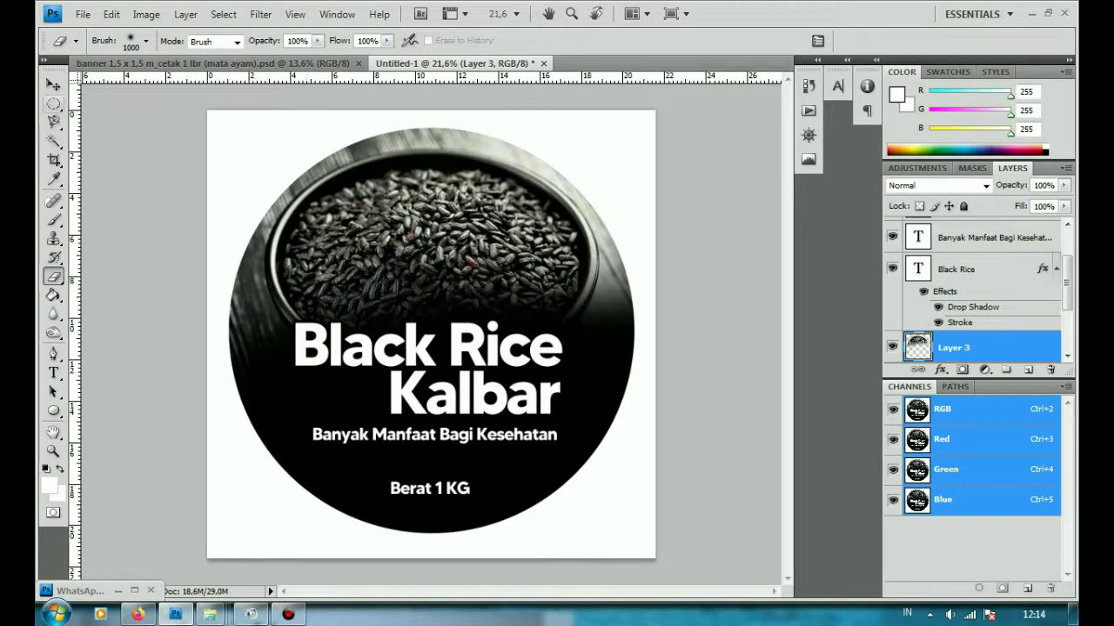
{"action": "key", "text": "v"}
Select the Black Rice and Kalbar layers and nudge the heading up and slightly left.
{"action": "left_click", "coordinate": [955, 269]}
{"action": "scroll", "coordinate": [974, 287], "scroll_direction": "up", "scroll_amount": 2}
{"action": "left_click", "coordinate": [951, 233], "text": "ctrl"}
{"action": "key", "text": "shift+Up"}
{"action": "key", "text": "shift+Up"}
{"action": "key", "text": "shift+Up"}
{"action": "key", "text": "shift+Up"}
{"action": "key", "text": "shift+Up"}
{"action": "key", "text": "shift+Up"}
{"action": "key", "text": "shift+Up"}
{"action": "key", "text": "shift+Up"}
{"action": "key", "text": "shift+Up"}
{"action": "key", "text": "shift+Up"}
{"action": "key", "text": "shift+Up"}
{"action": "key", "text": "shift+Up"}
{"action": "key", "text": "shift+Left"}
{"action": "key", "text": "shift+Left"}
{"action": "key", "text": "shift+Left"}
{"action": "key", "text": "shift+Up"}
{"action": "key", "text": "shift+Up"}
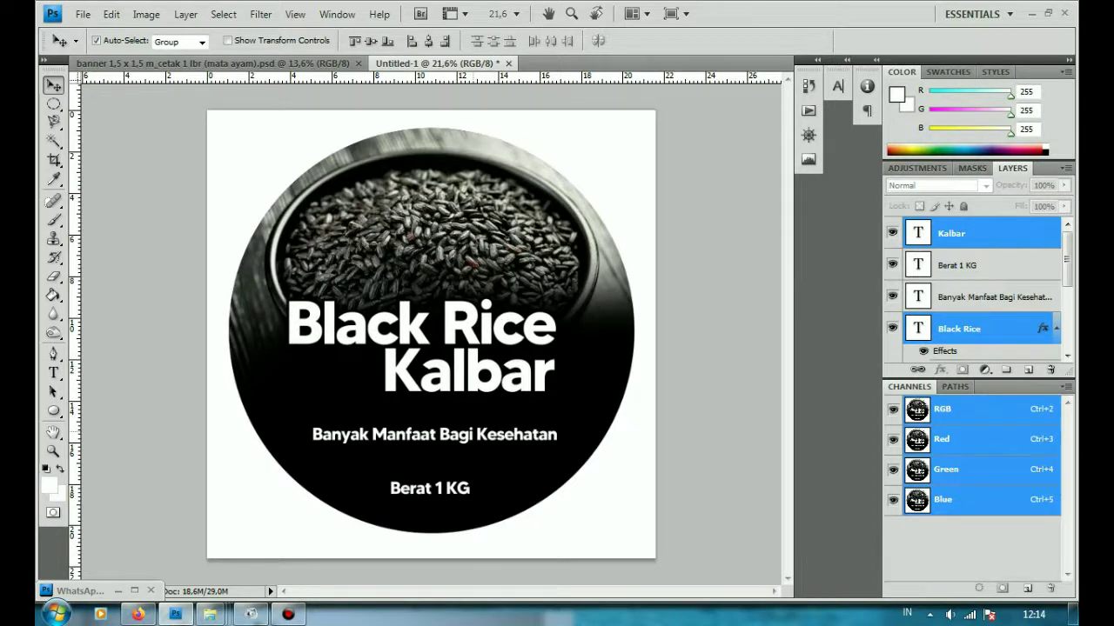
Add new layers above the tagline and draw a small elliptical selection for the bullet.
{"action": "left_click", "coordinate": [992, 297]}
{"action": "key", "text": "shift+Up"}
{"action": "key", "text": "shift+Up"}
{"action": "key", "text": "shift+Up"}
{"action": "key", "text": "shift+Up"}
{"action": "key", "text": "shift+Up"}
{"action": "key", "text": "shift+Up"}
{"action": "key", "text": "shift+Up"}
{"action": "key", "text": "shift+Up"}
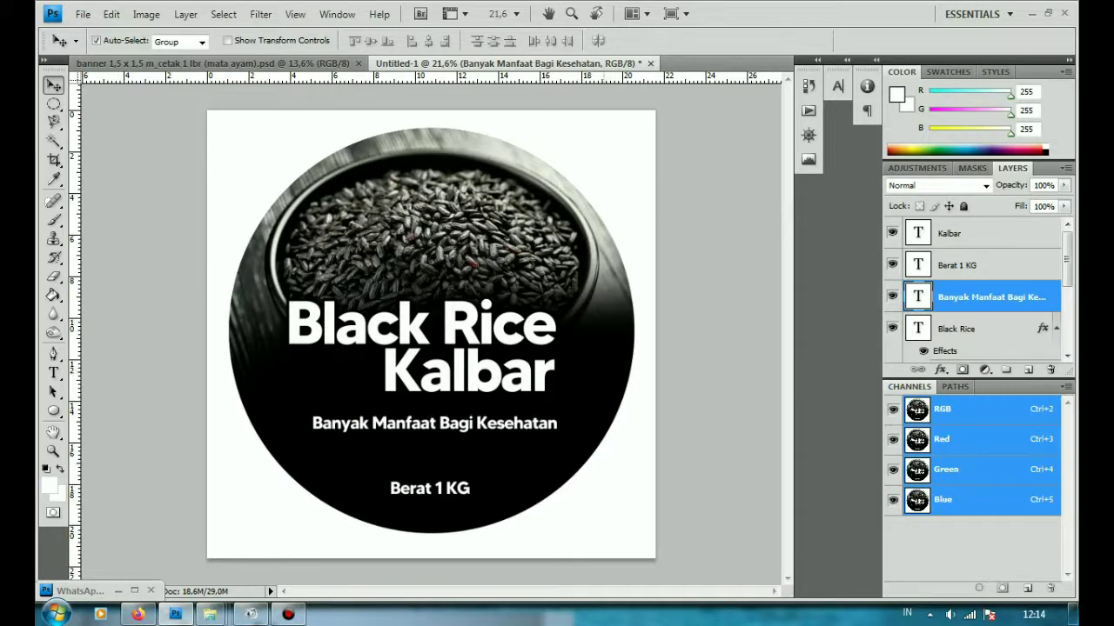
{"action": "key", "text": "ctrl+shift+n"}
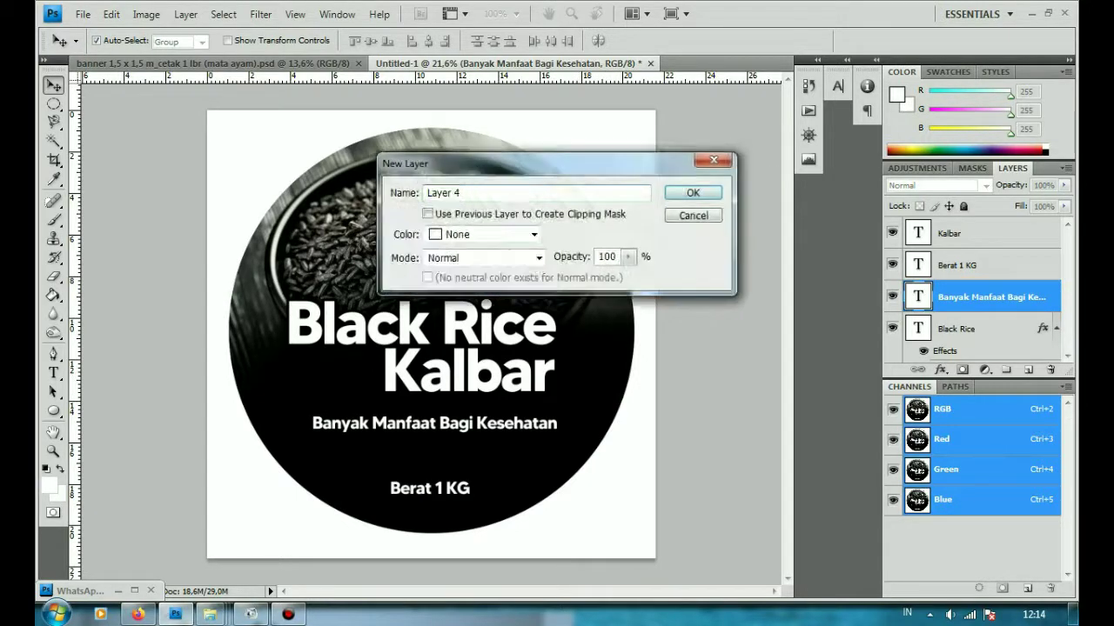
{"action": "key", "text": "Return"}
{"action": "left_click_drag", "start_coordinate": [53, 103], "coordinate": [131, 119]}
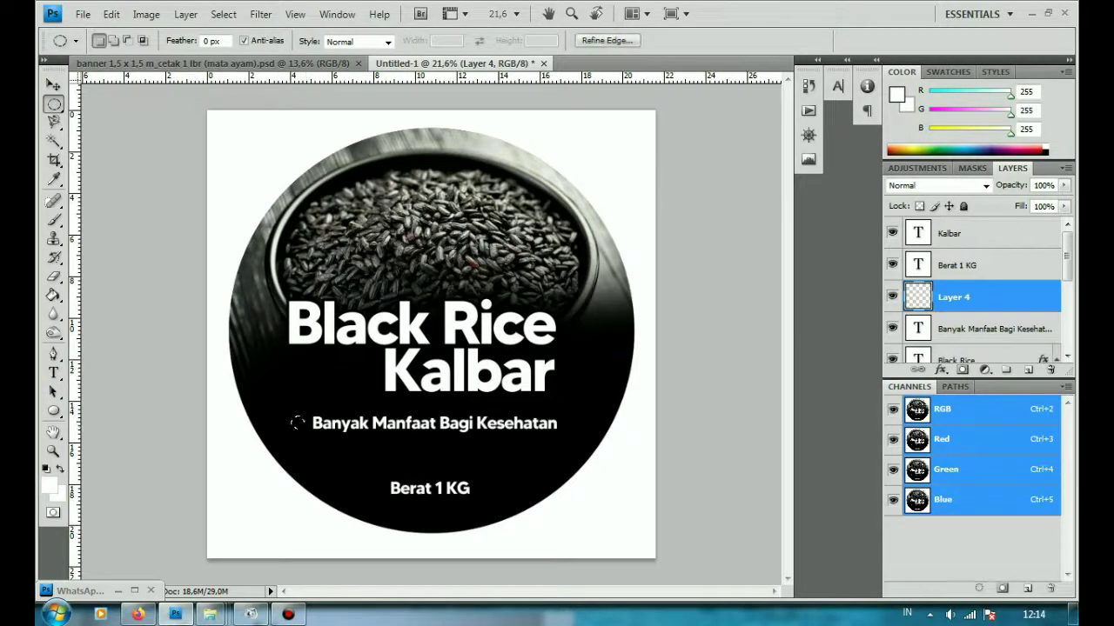
{"action": "key", "text": "ctrl+shift+n"}
{"action": "key", "text": "Return"}
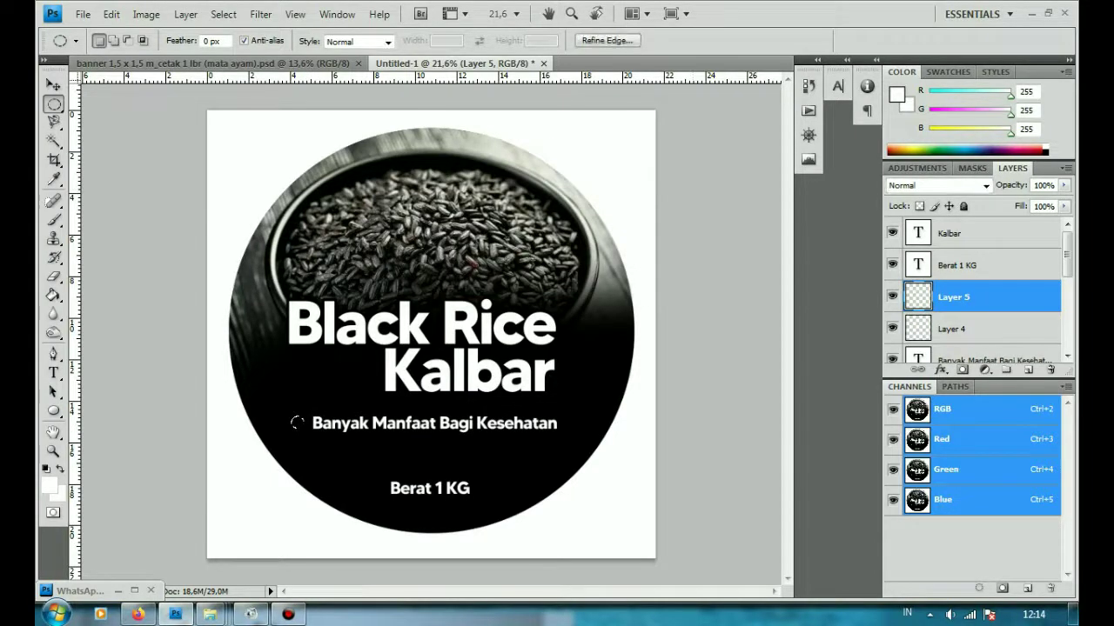
Fill the bullet circle with gold (RGB 226, 185, 44) and shift the Black Rice heading slightly right.
{"action": "key", "text": "i"}
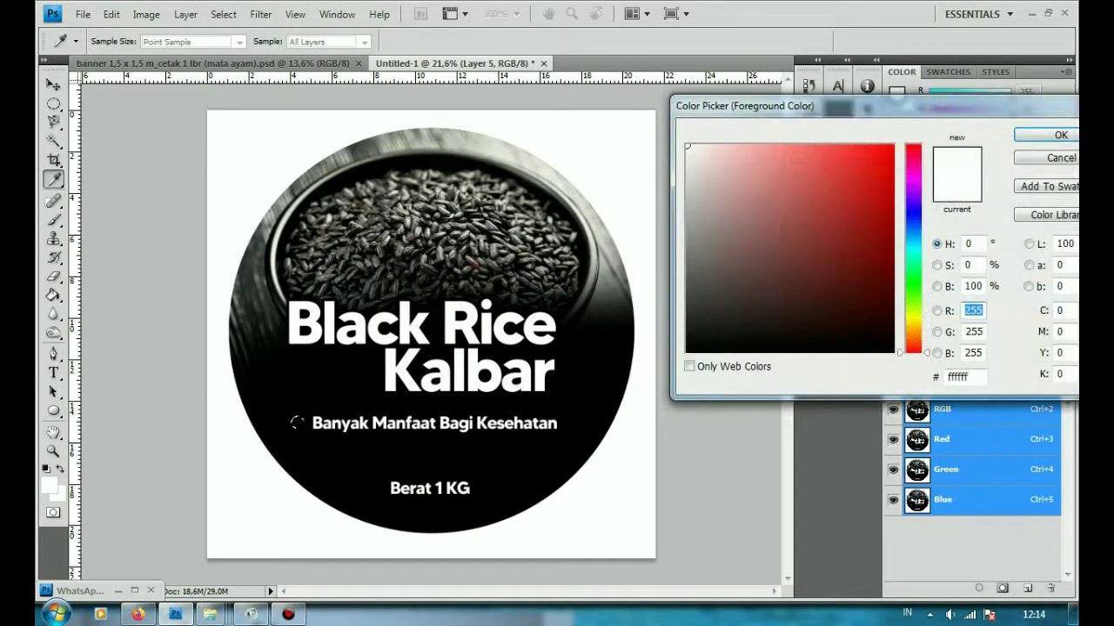
{"action": "left_click", "coordinate": [853, 169]}
{"action": "left_click", "coordinate": [1060, 135]}
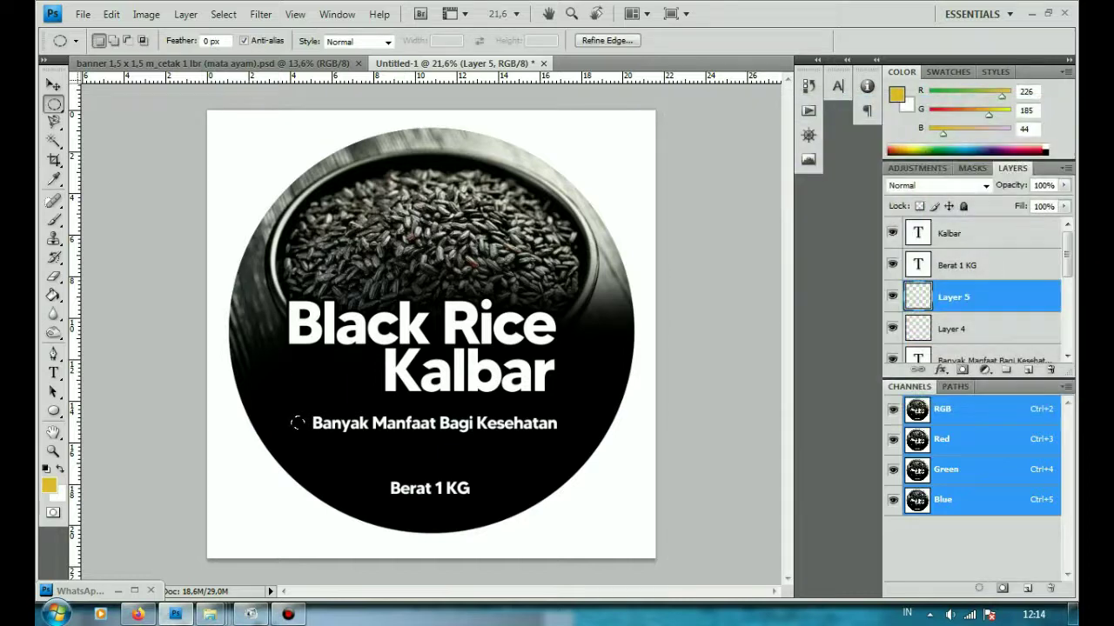
{"action": "key", "text": "g"}
{"action": "left_click", "coordinate": [296, 423]}
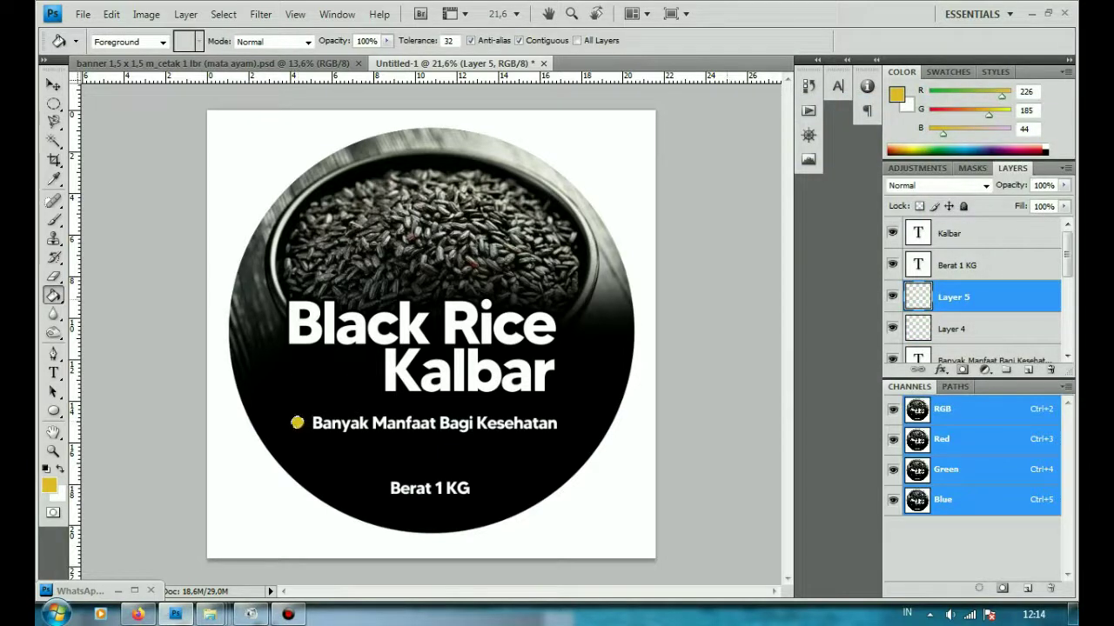
{"action": "key", "text": "v"}
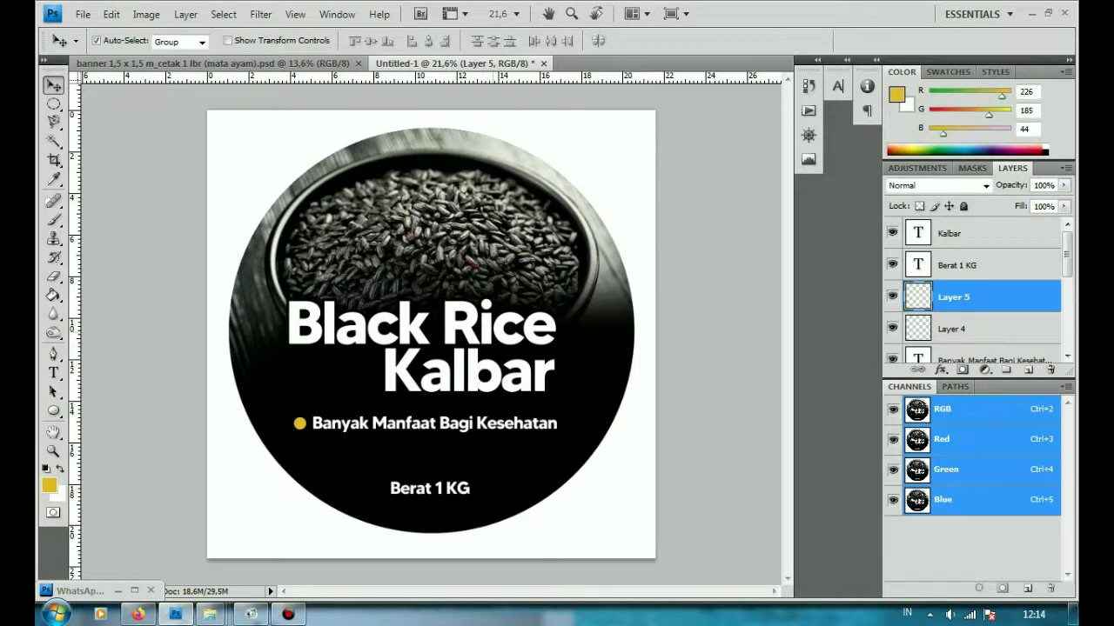
{"action": "left_click_drag", "start_coordinate": [553, 324], "coordinate": [556, 323]}
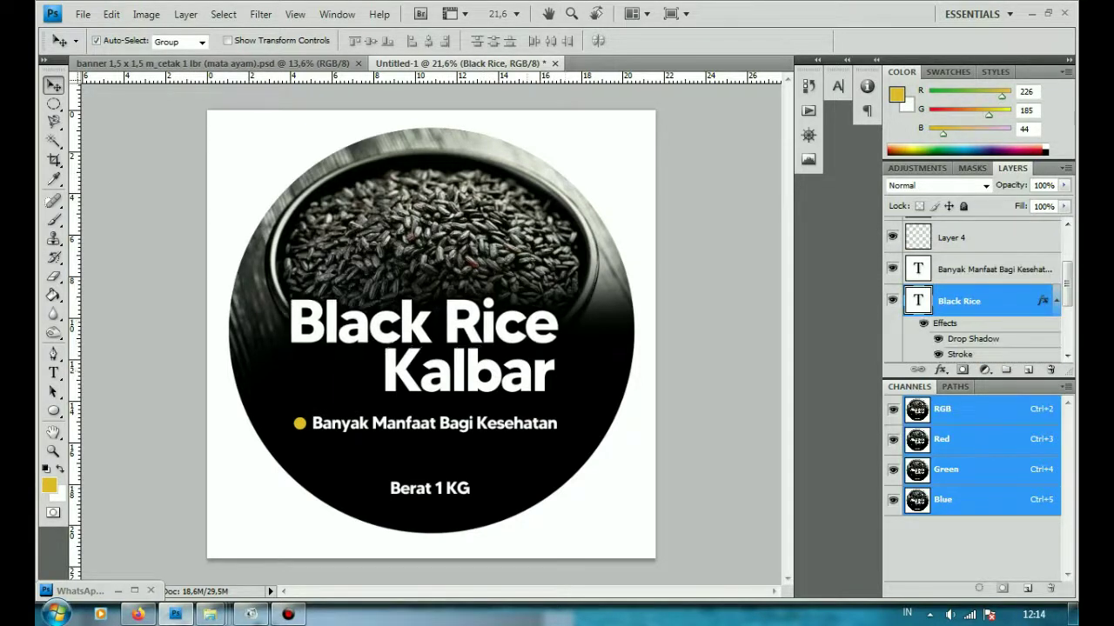
Select the Kalbar layer and nudge it slightly right, aligned under the Black Rice heading's right edge.
{"action": "left_click", "coordinate": [487, 373]}
{"action": "left_click", "coordinate": [522, 326]}
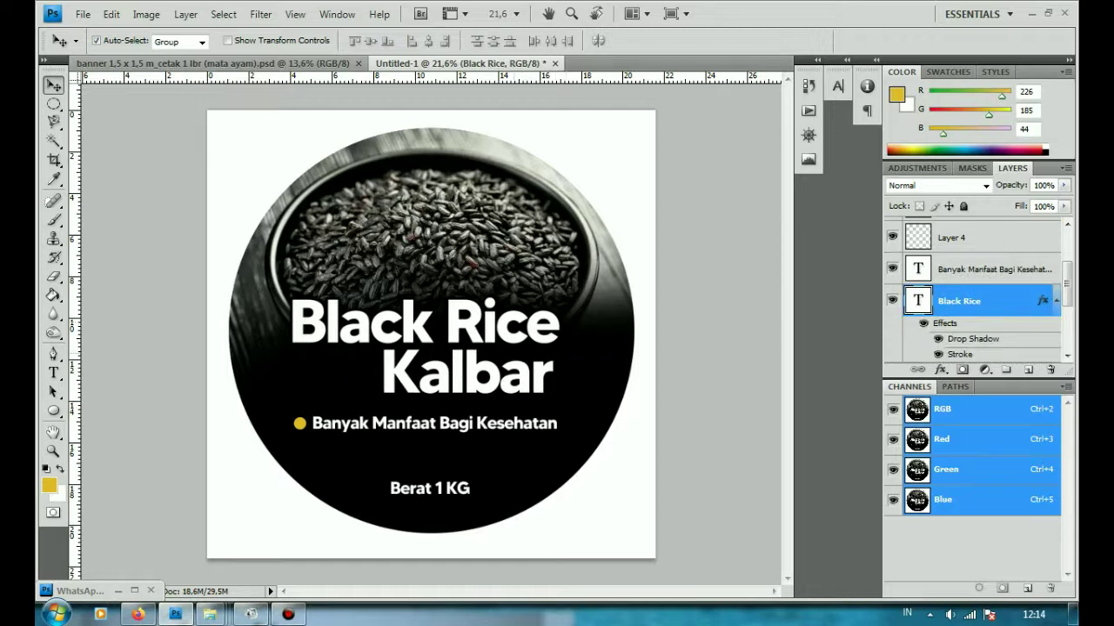
{"action": "left_click", "coordinate": [407, 359]}
{"action": "left_click", "coordinate": [435, 326]}
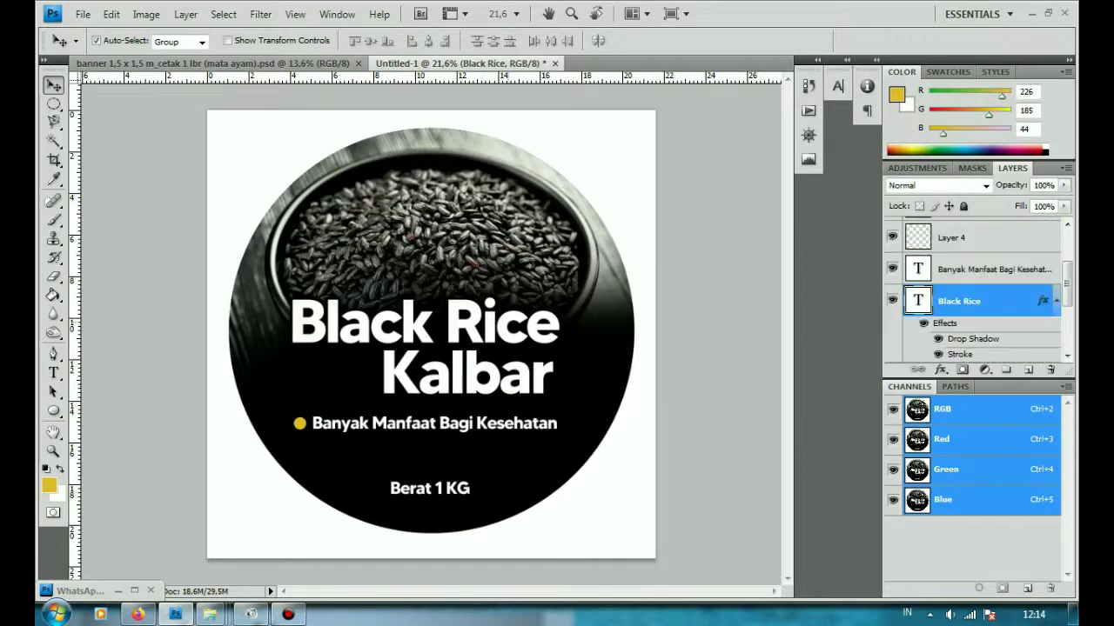
{"action": "key", "text": "t"}
{"action": "scroll", "coordinate": [463, 329], "scroll_direction": "up", "scroll_amount": 1}
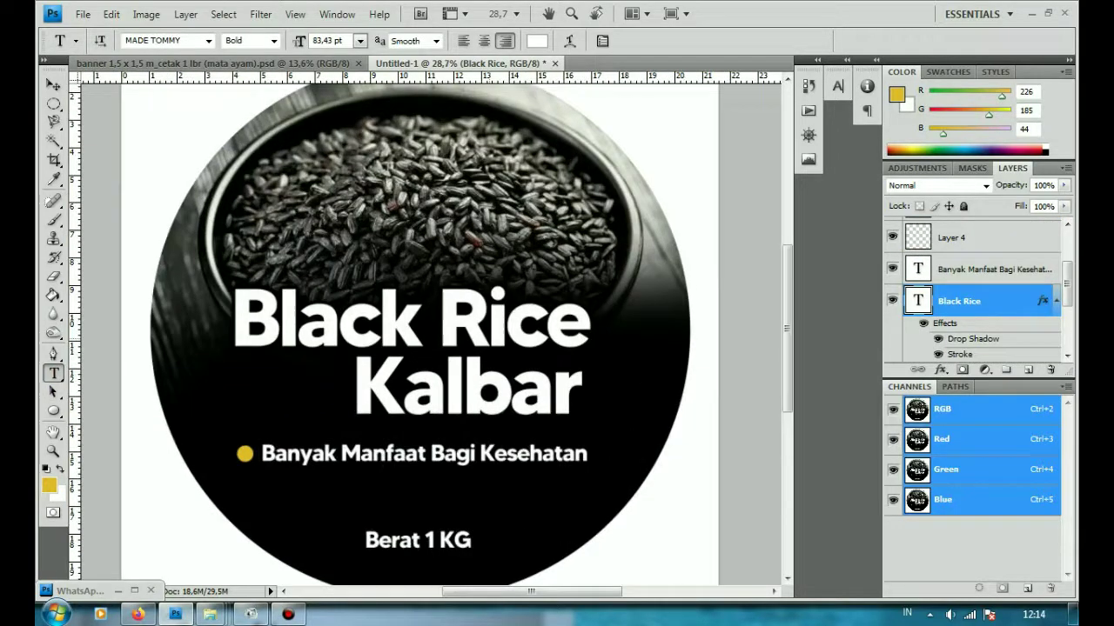
{"action": "scroll", "coordinate": [431, 335], "scroll_direction": "down", "scroll_amount": 2}
{"action": "scroll", "coordinate": [431, 335], "scroll_direction": "down", "scroll_amount": 1}
{"action": "scroll", "coordinate": [431, 335], "scroll_direction": "up", "scroll_amount": 1}
{"action": "scroll", "coordinate": [431, 335], "scroll_direction": "up", "scroll_amount": 1}
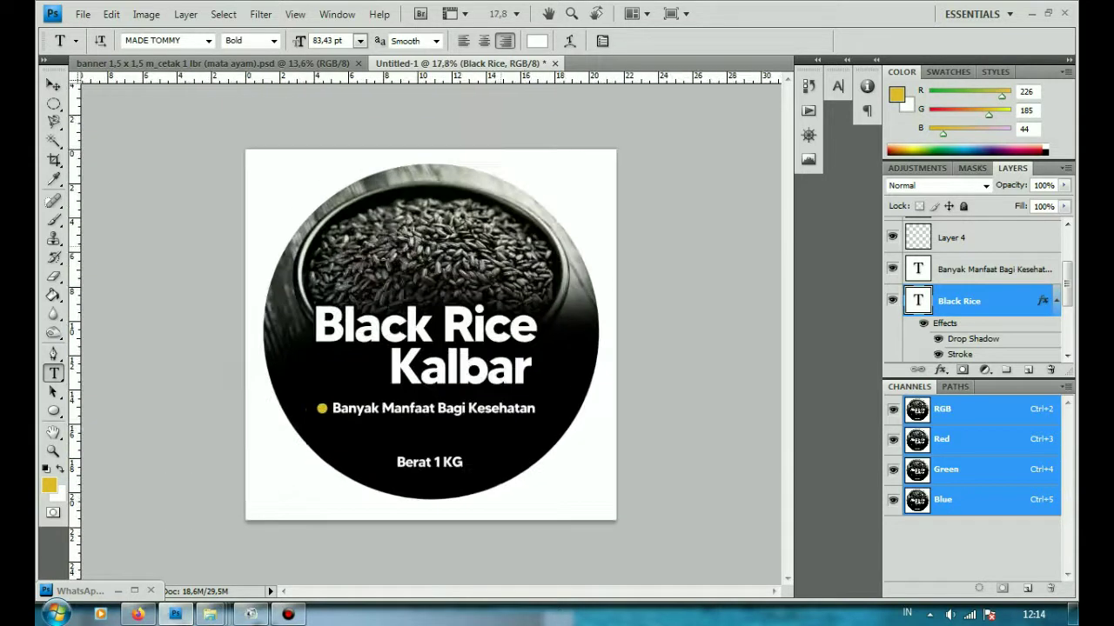
{"action": "scroll", "coordinate": [431, 335], "scroll_direction": "up", "scroll_amount": 1}
{"action": "key", "text": "v"}
{"action": "mouse_move", "coordinate": [490, 376]}
{"action": "left_mouse_down"}
{"action": "mouse_move", "coordinate": [448, 374]}
{"action": "mouse_move", "coordinate": [494, 374]}
{"action": "left_mouse_up"}
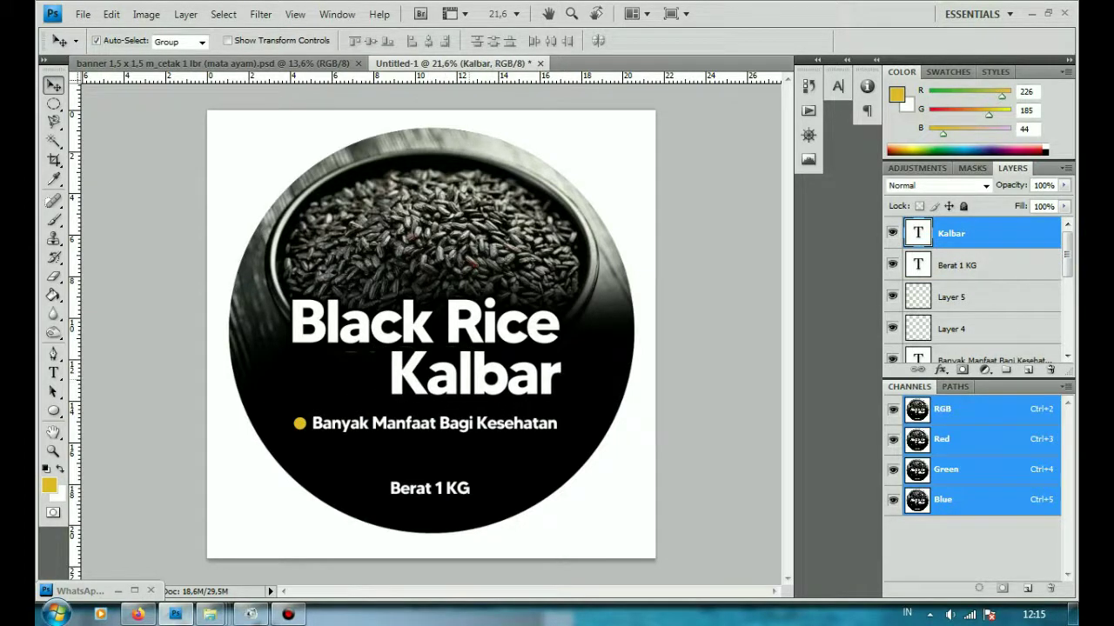
Resize the Kalbar text and nudge the Black Rice Kalbar block down, then back up.
{"action": "key", "text": "ctrl+t"}
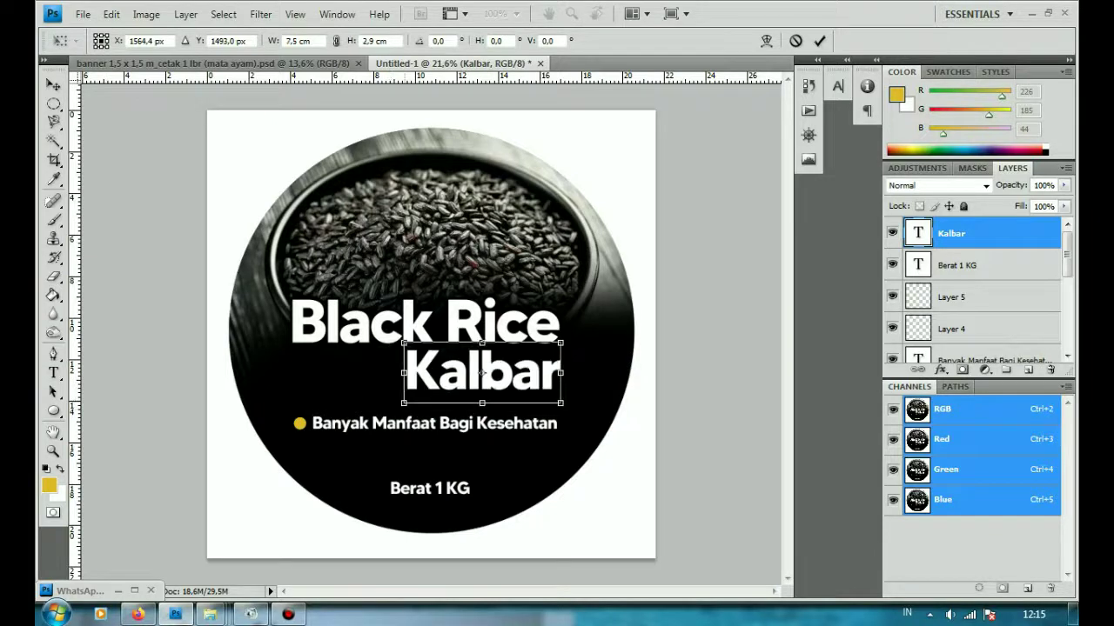
{"action": "key", "text": "Return"}
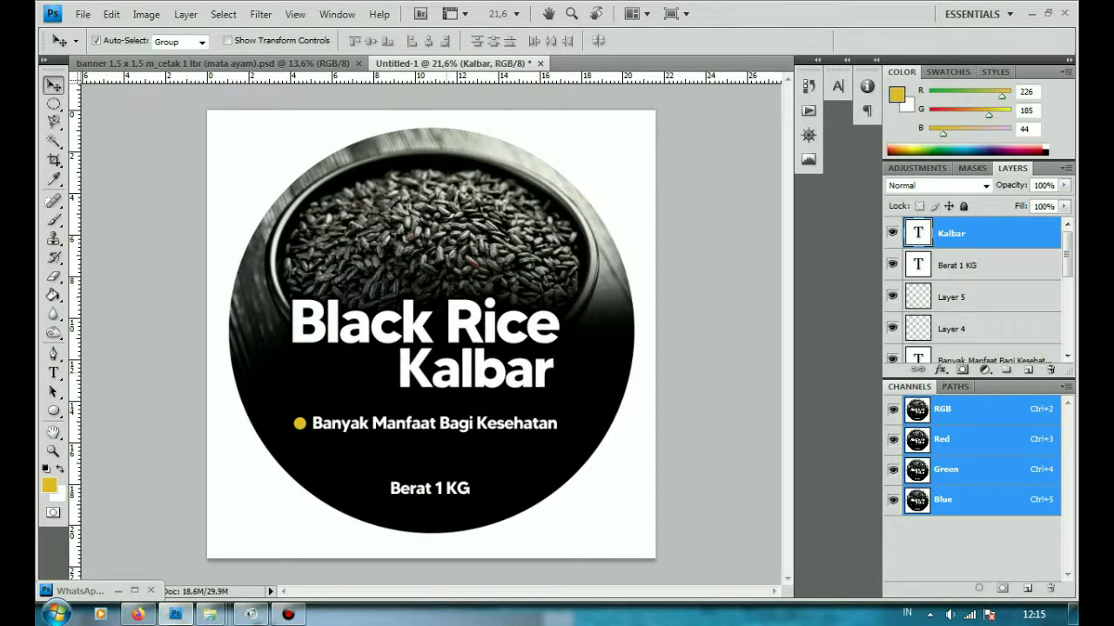
{"action": "key", "text": "shift+Down"}
{"action": "key", "text": "shift+Down"}
{"action": "key", "text": "shift+Down"}
{"action": "key", "text": "shift+Down"}
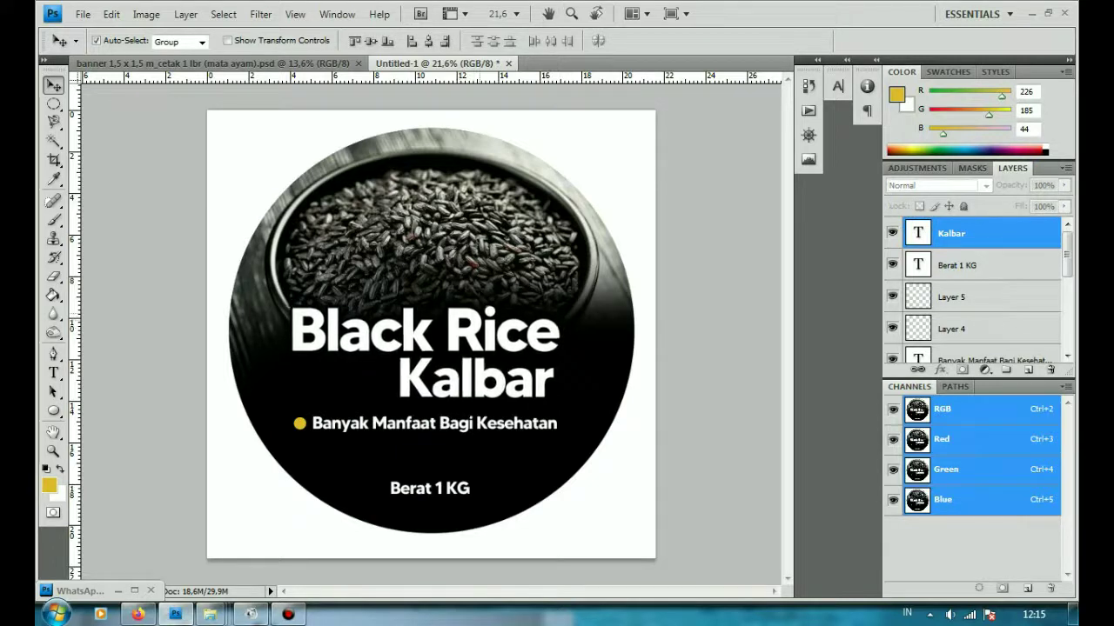
{"action": "key", "text": "shift+Up"}
{"action": "key", "text": "shift+Up"}
{"action": "key", "text": "shift+Up"}
{"action": "key", "text": "shift+Up"}
{"action": "key", "text": "shift+Up"}
{"action": "key", "text": "shift+Up"}
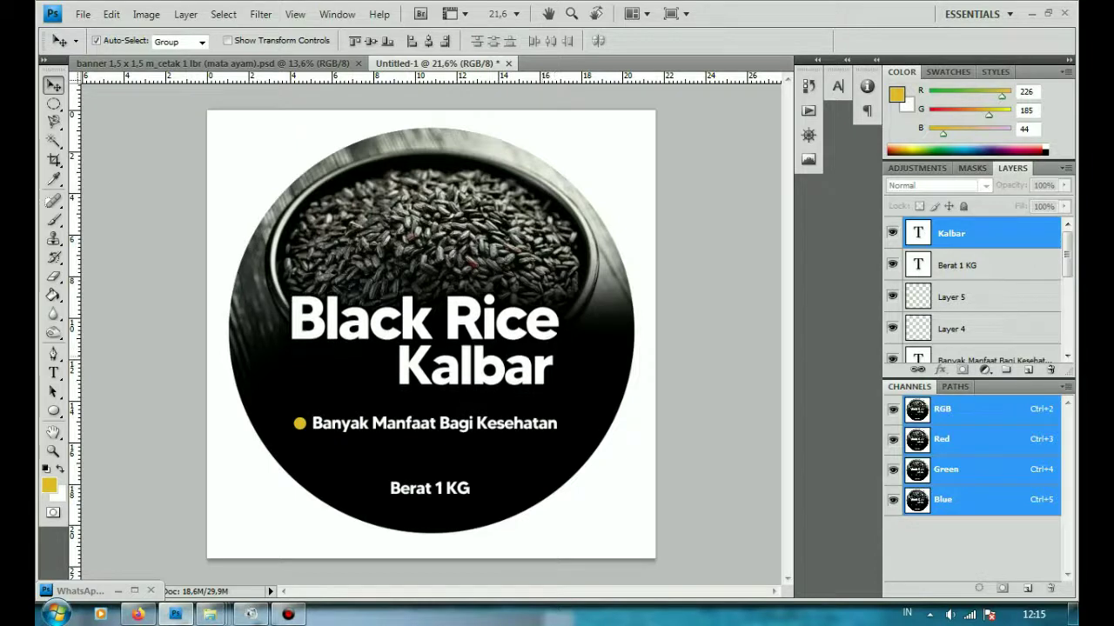
Scale the Black Rice Kalbar heading block larger and nudge it slightly right and down.
{"action": "key", "text": "ctrl+t"}
{"action": "left_click_drag", "start_coordinate": [293, 343], "coordinate": [271, 342]}
{"action": "left_click_drag", "start_coordinate": [415, 342], "coordinate": [415, 344]}
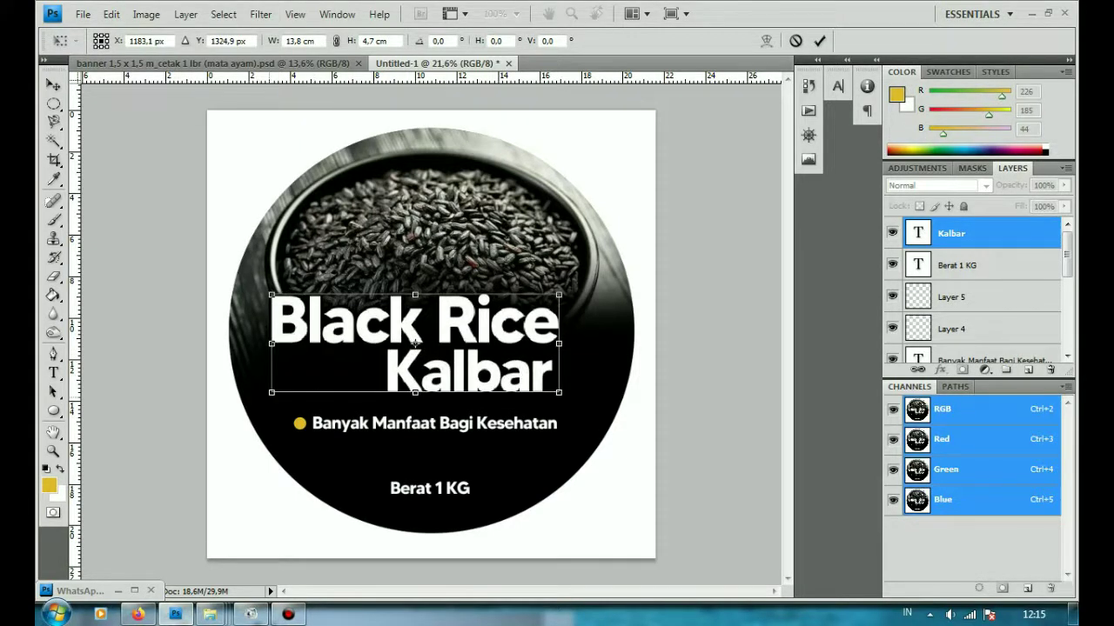
{"action": "left_click_drag", "start_coordinate": [558, 392], "coordinate": [574, 401]}
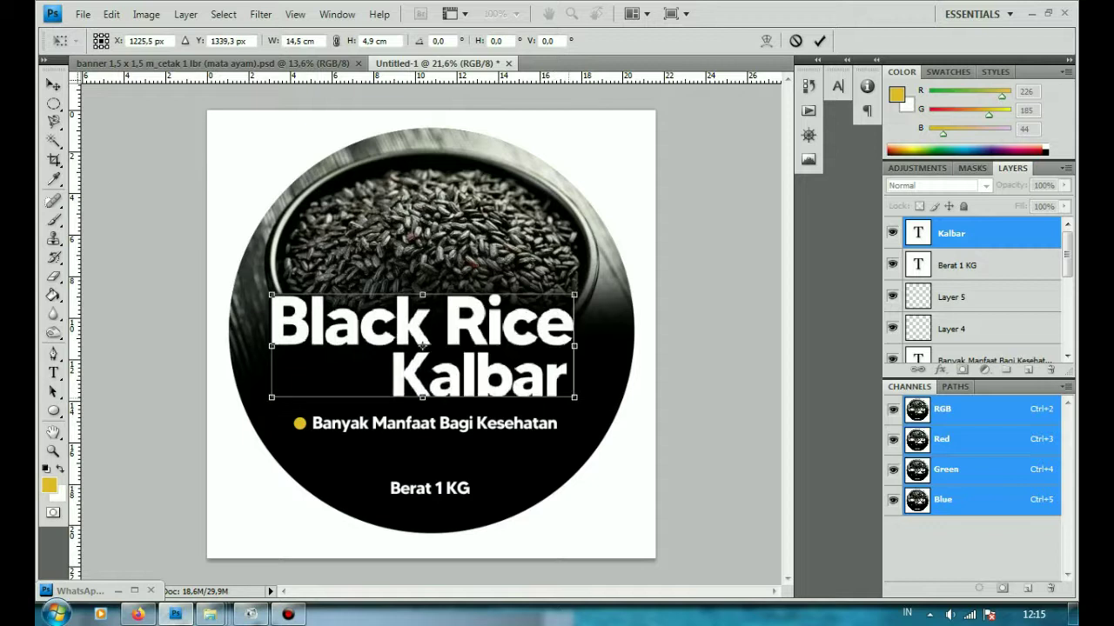
{"action": "key", "text": "Return"}
{"action": "key", "text": "shift+Right"}
{"action": "key", "text": "shift+Down"}
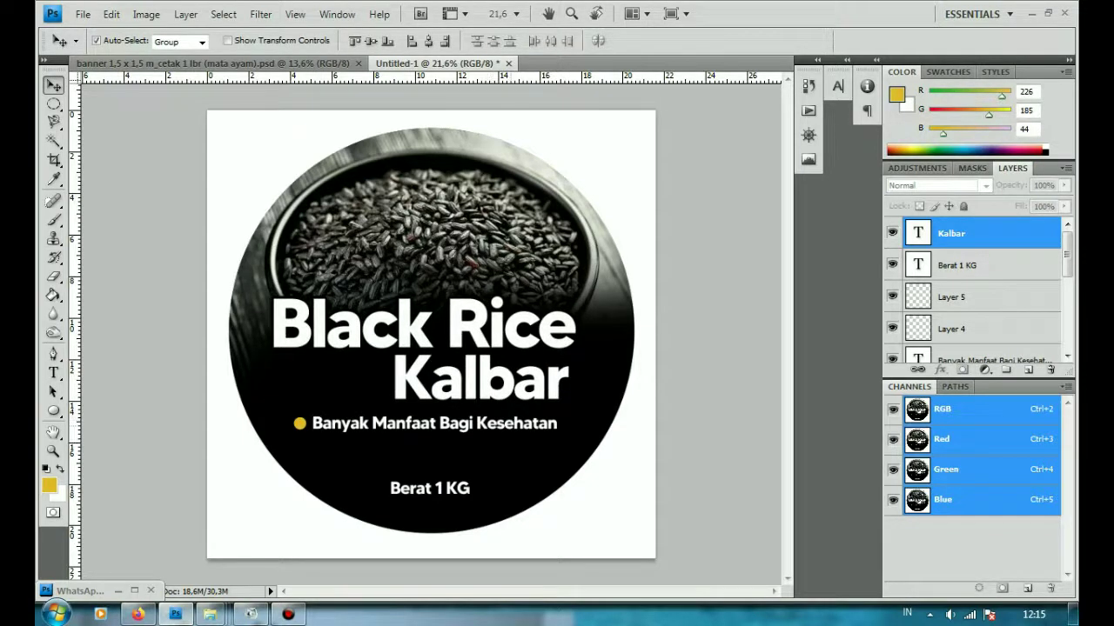
Move the tagline and its yellow bullet right to sit under Kalbar.
{"action": "key", "text": "alt+bracketleft"}
{"action": "key", "text": "alt+bracketleft"}
{"action": "key", "text": "alt+bracketleft"}
{"action": "left_click", "coordinate": [951, 284], "text": "ctrl"}
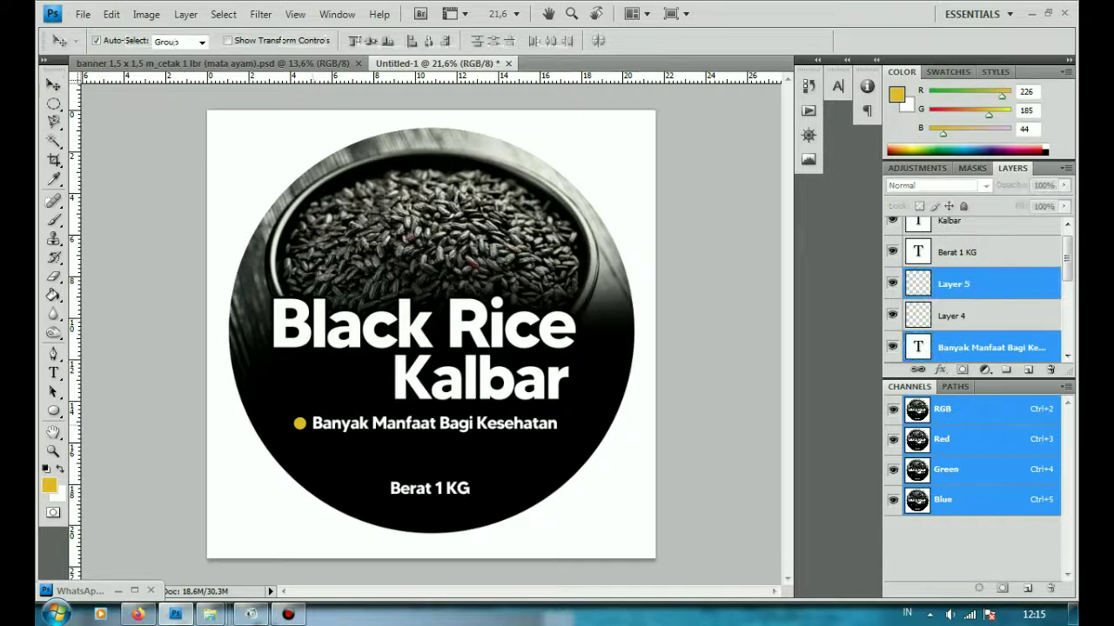
{"action": "key", "text": "ctrl+t"}
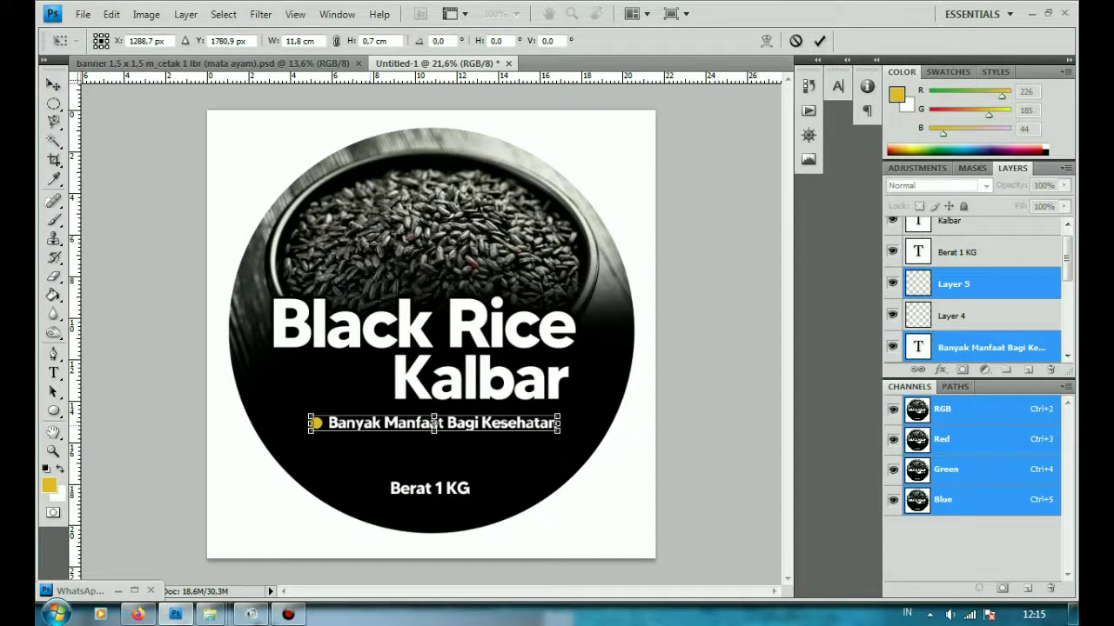
{"action": "left_click_drag", "start_coordinate": [433, 424], "coordinate": [454, 419]}
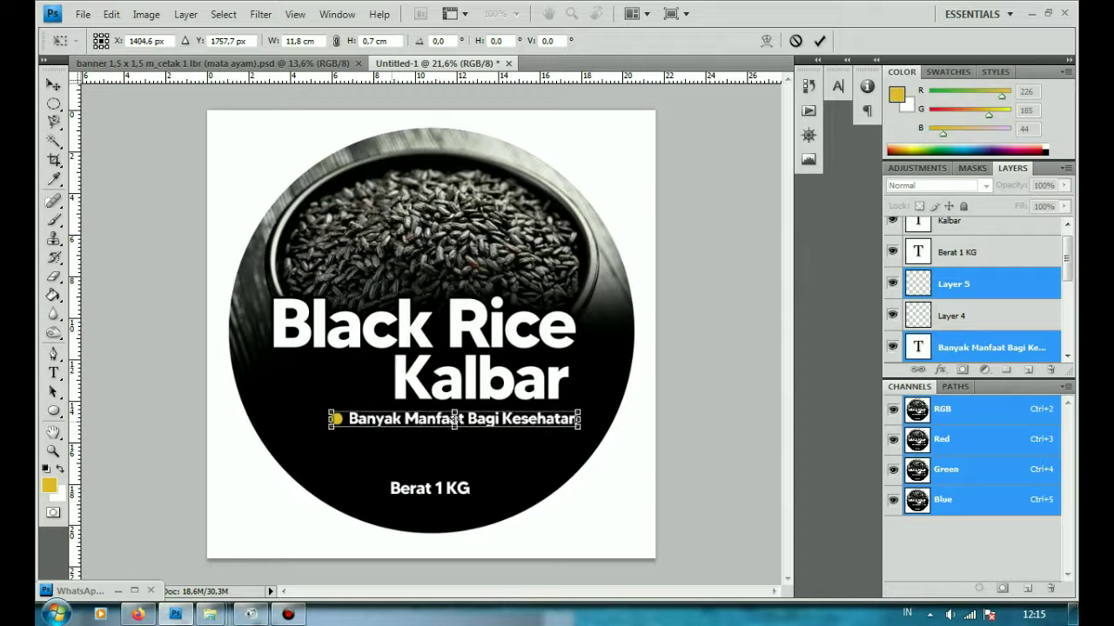
{"action": "key", "text": "Return"}
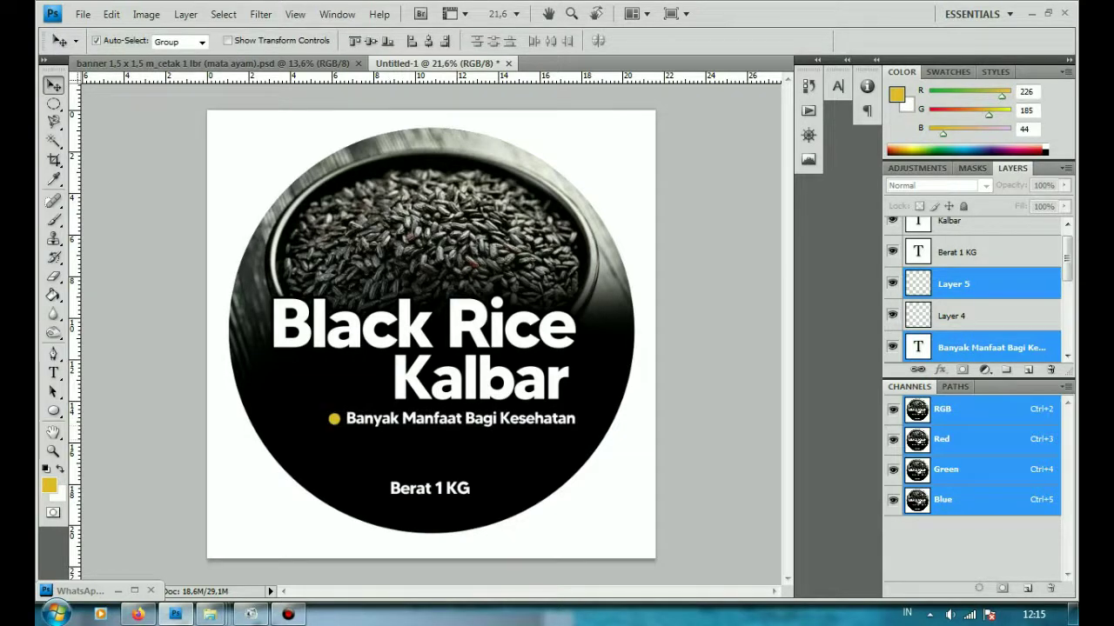
{"action": "key", "text": "shift+Left"}
{"action": "key", "text": "shift+Left"}
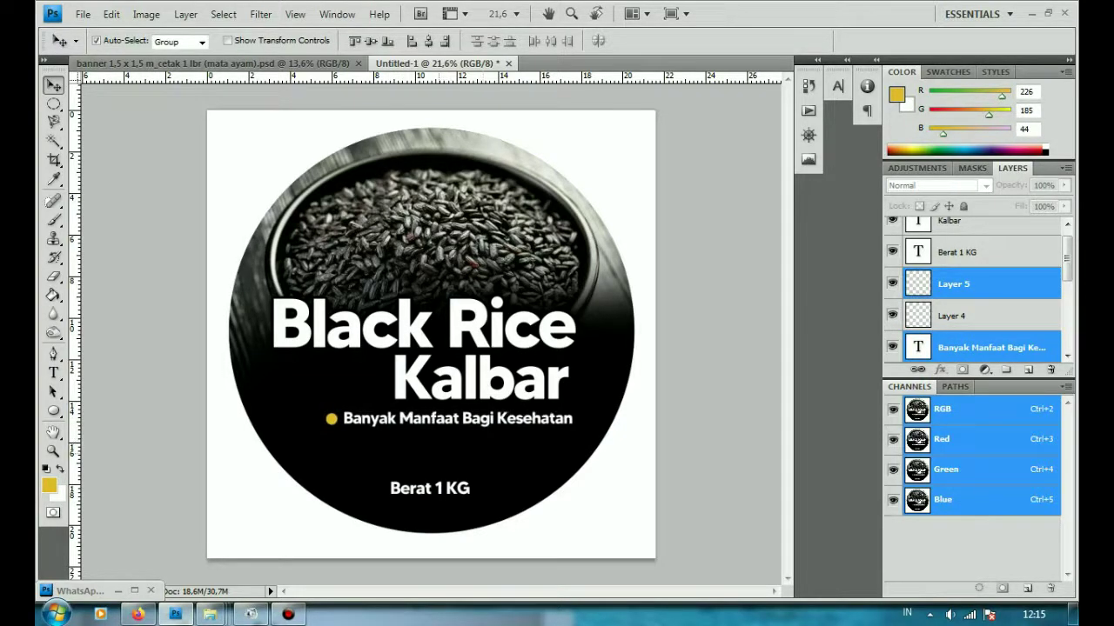
Move Berat 1 KG up and slightly left, then zoom out to view the sticker.
{"action": "left_click_drag", "start_coordinate": [429, 489], "coordinate": [432, 473]}
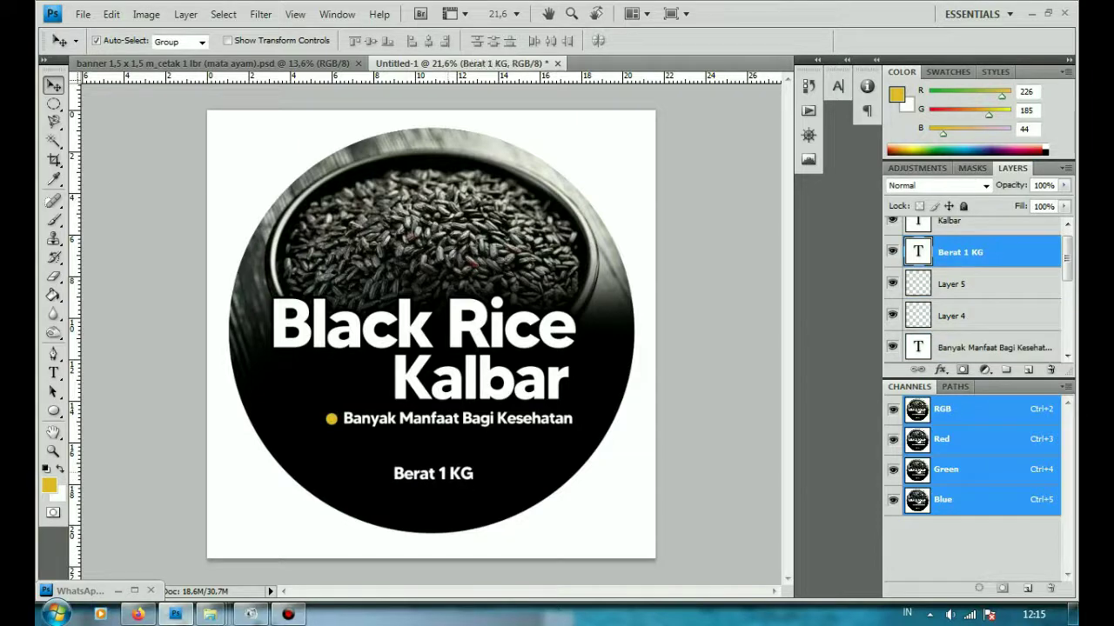
{"action": "key", "text": "Left"}
{"action": "key", "text": "ctrl+minus"}
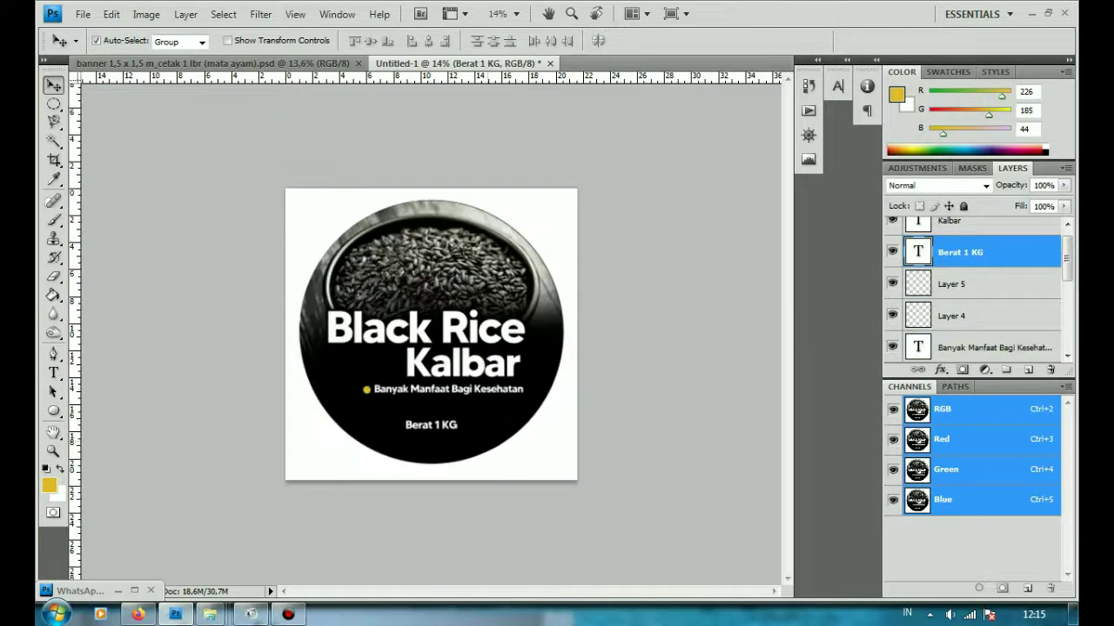
{"action": "scroll", "coordinate": [430, 334], "scroll_direction": "up", "scroll_amount": 1, "text": "alt"}
{"action": "scroll", "coordinate": [431, 334], "scroll_direction": "up", "scroll_amount": 1, "text": "alt"}
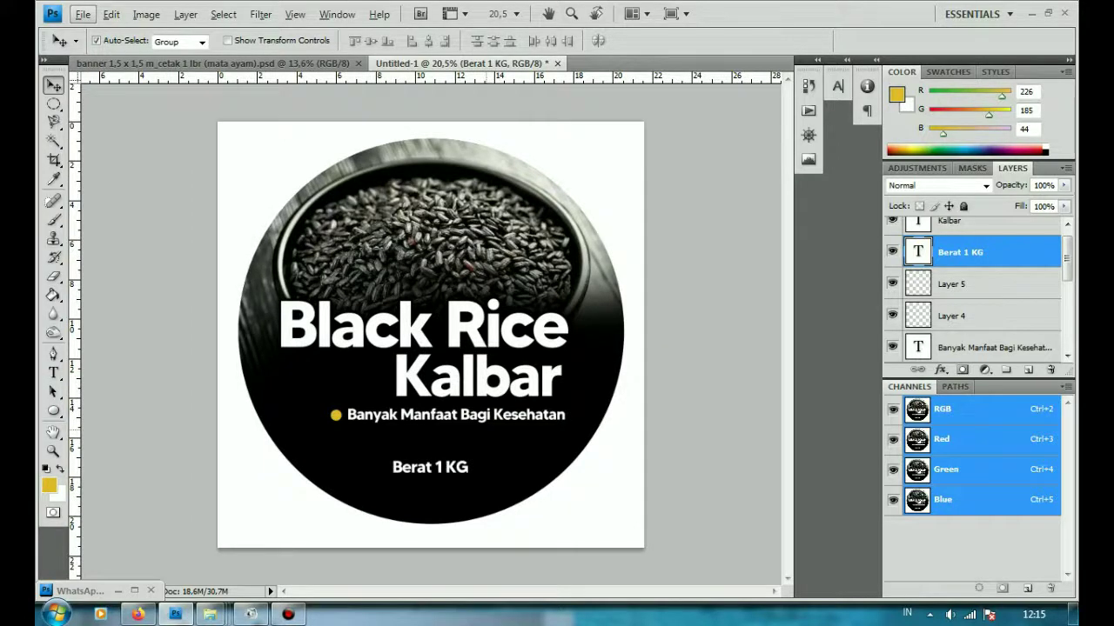
{"action": "scroll", "coordinate": [430, 334], "scroll_direction": "up", "scroll_amount": 1, "text": "alt"}
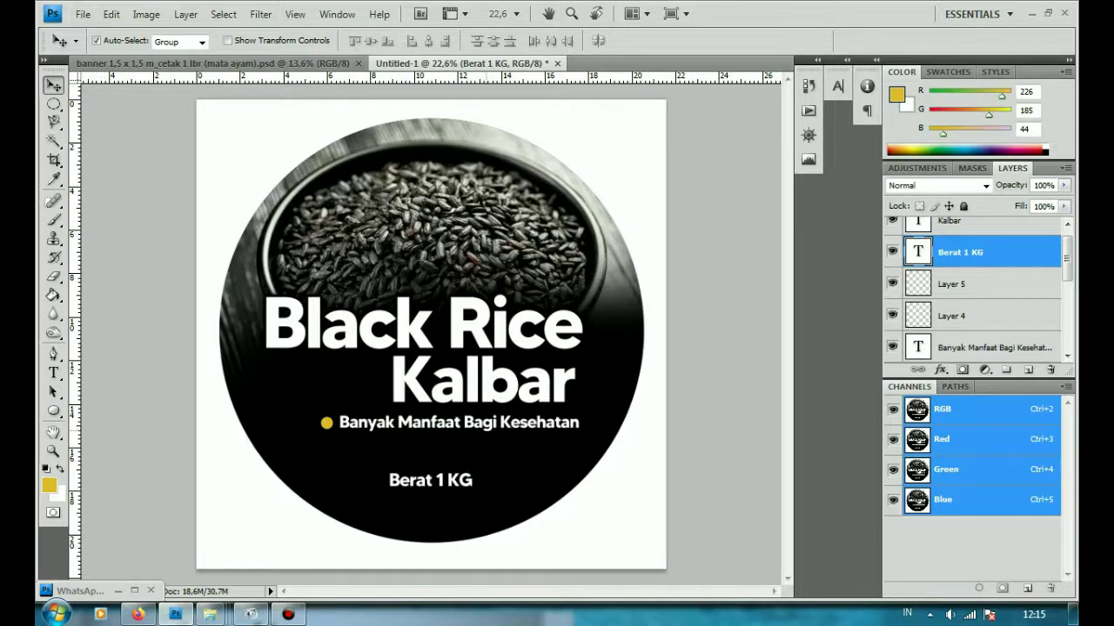
{"action": "key", "text": "t"}
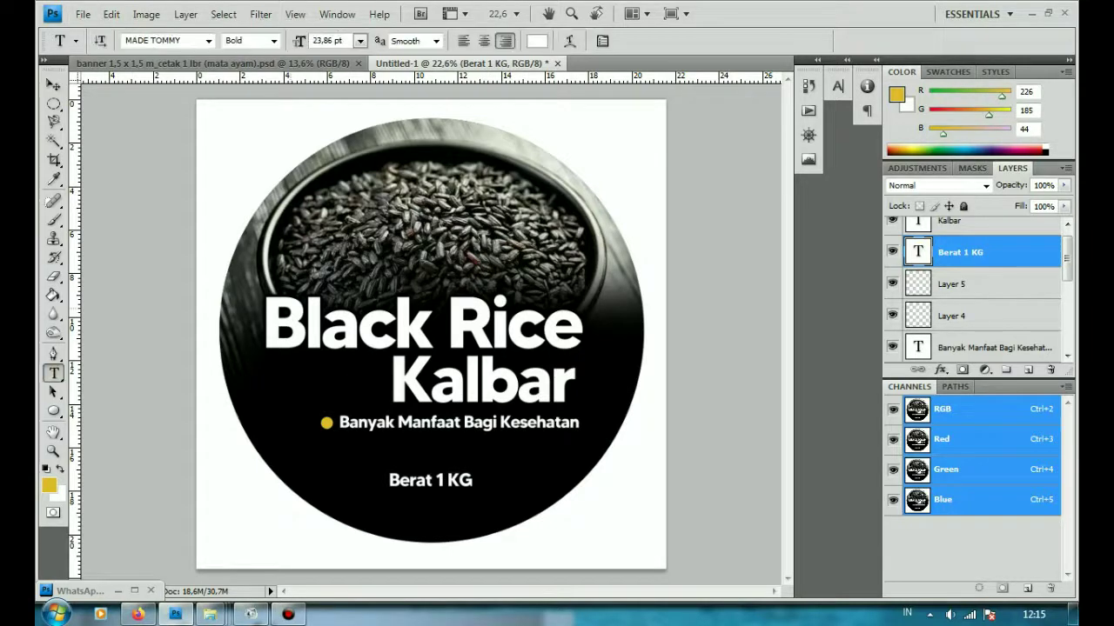
{"action": "left_click", "coordinate": [574, 331]}
{"action": "key", "text": "ctrl+a"}
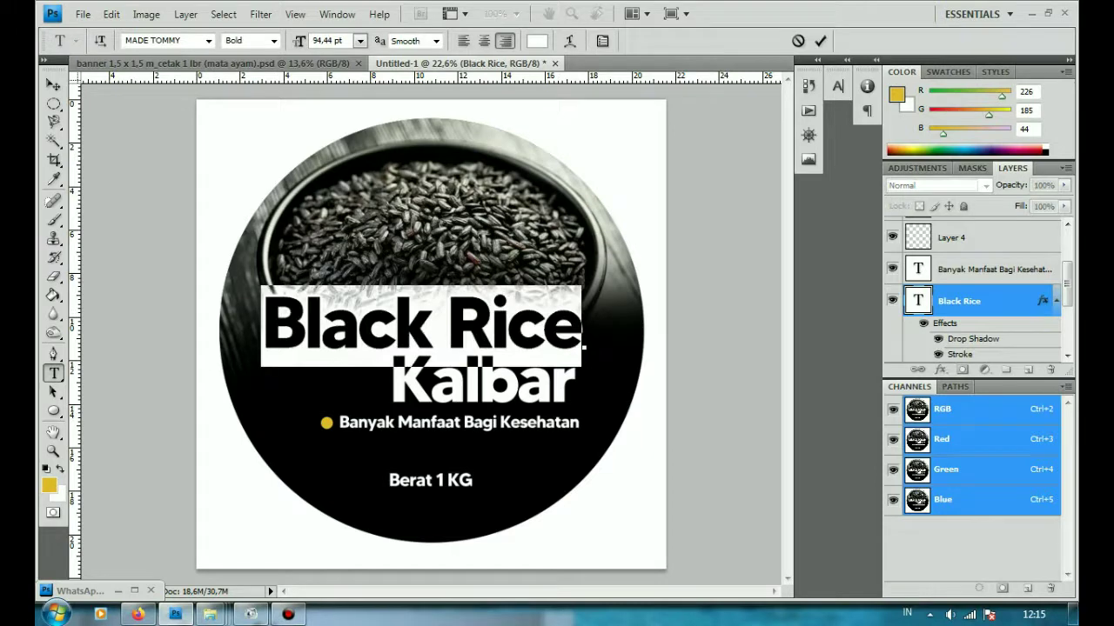
{"action": "key", "text": "ctrl+Return"}
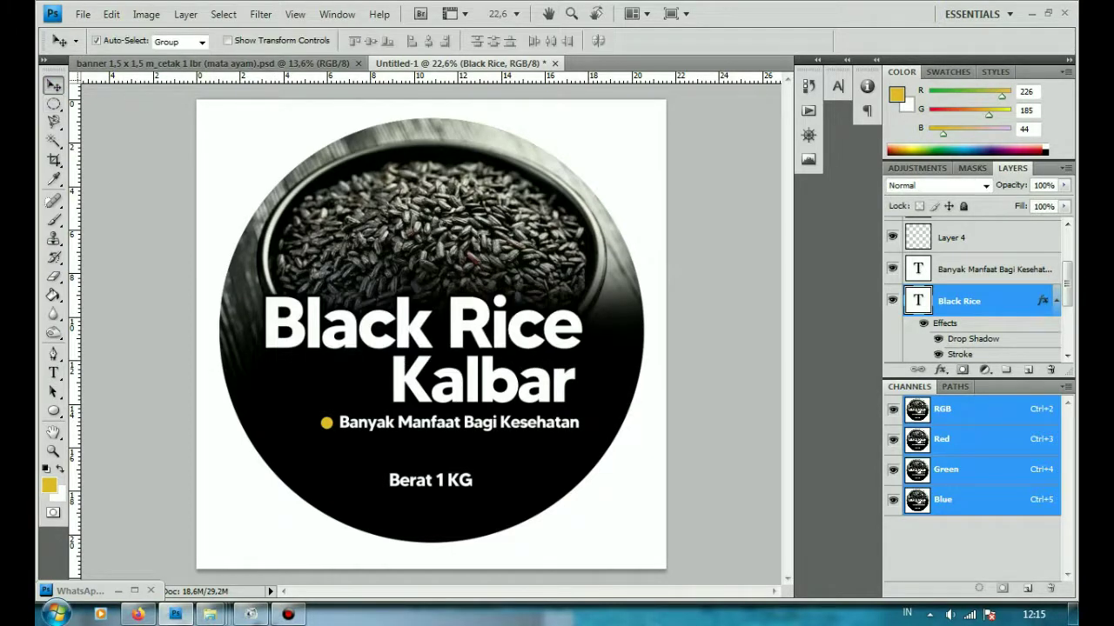
{"action": "left_click", "coordinate": [481, 383]}
Color the Kalbar text gold #e2ba2c, commit the edit, and zoom in on the sticker.
{"action": "key", "text": "ctrl+a"}
{"action": "left_click", "coordinate": [536, 41]}
{"action": "left_click", "coordinate": [326, 423]}
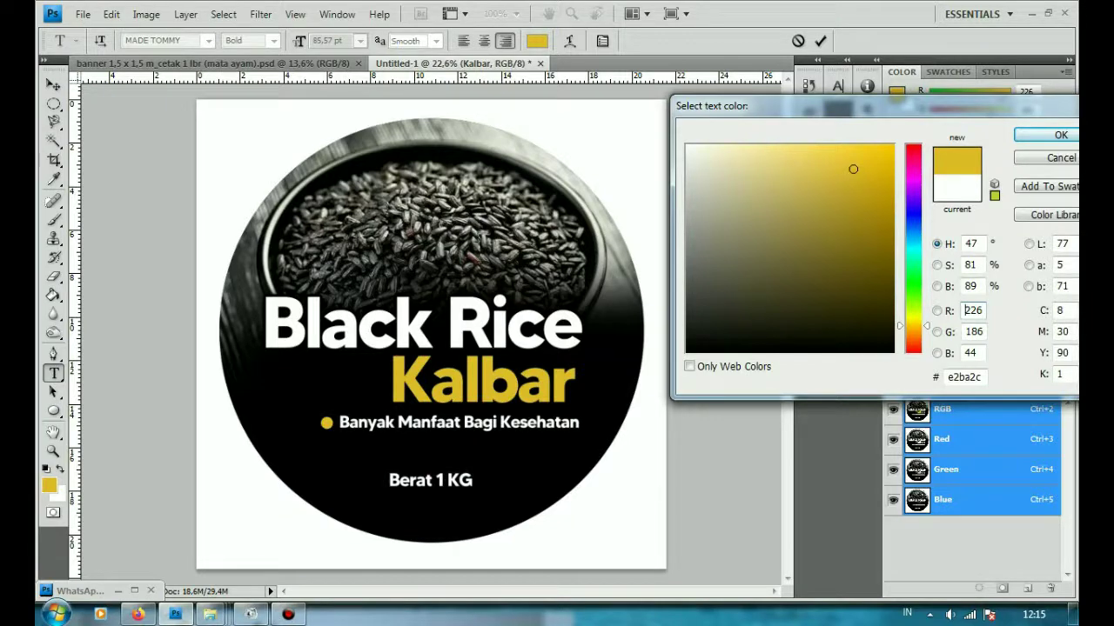
{"action": "key", "text": "Return"}
{"action": "key", "text": "ctrl+Return"}
{"action": "key", "text": "v"}
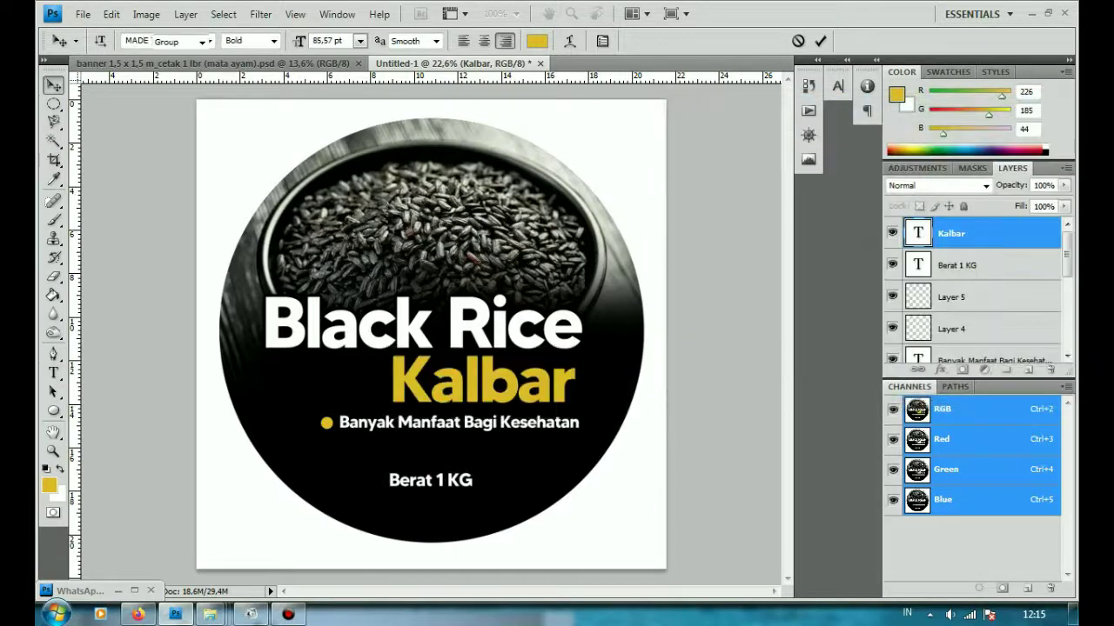
{"action": "key", "text": "ctrl+0"}
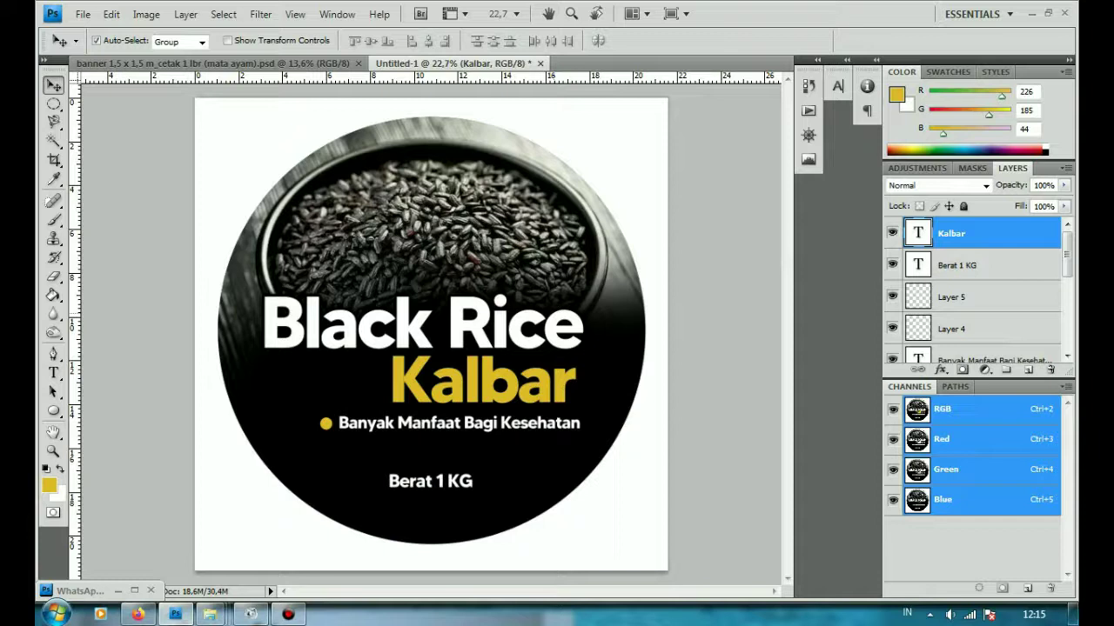
{"action": "key", "text": "ctrl+plus"}
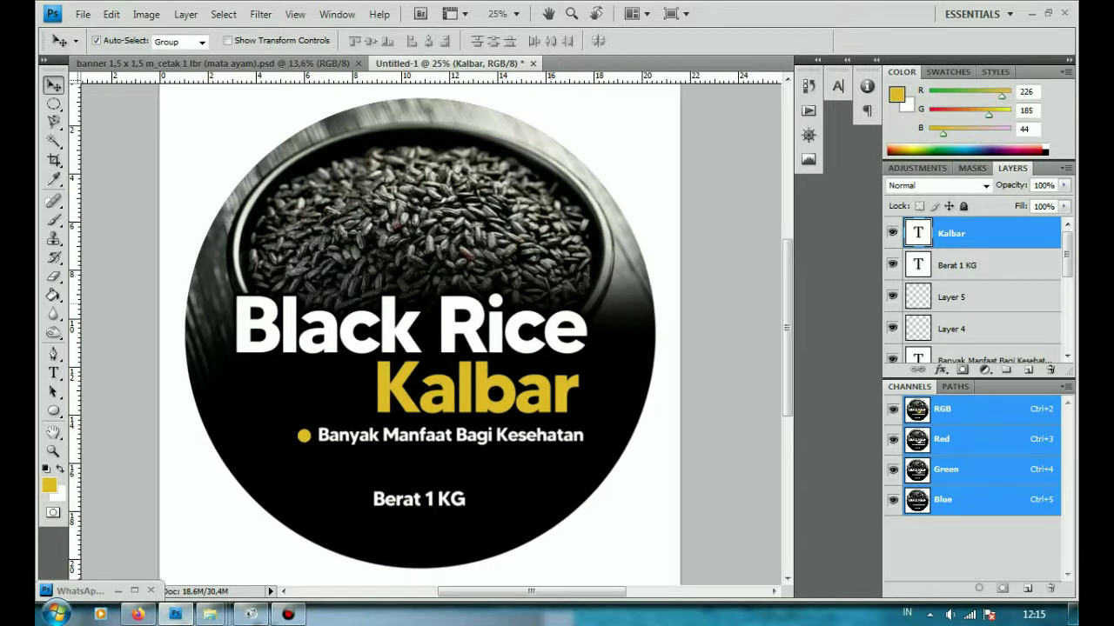